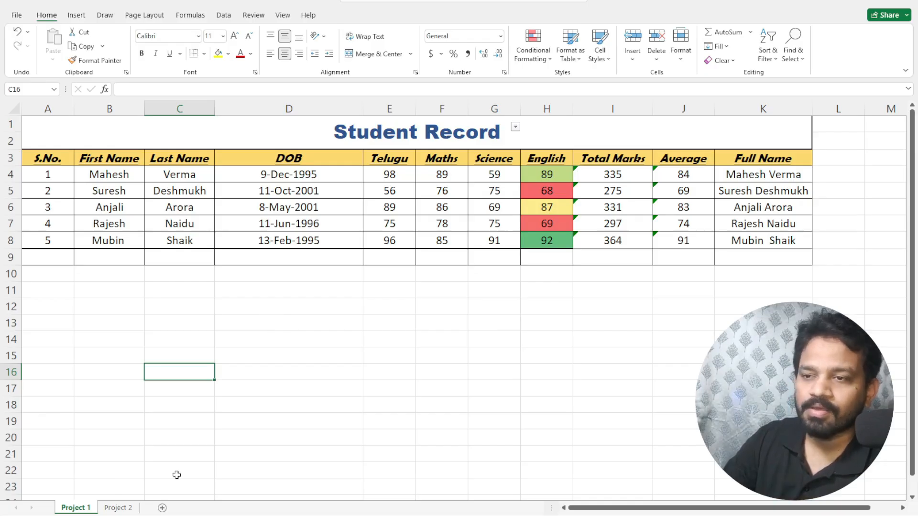
On the Project 2 sheet, enter the header "values" in B2 and "round" in C2.
click(118, 508)
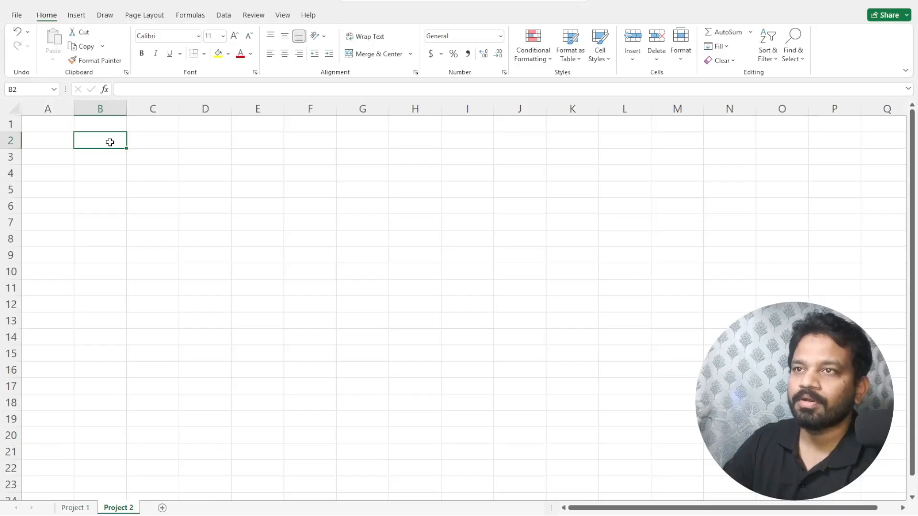
text(values)
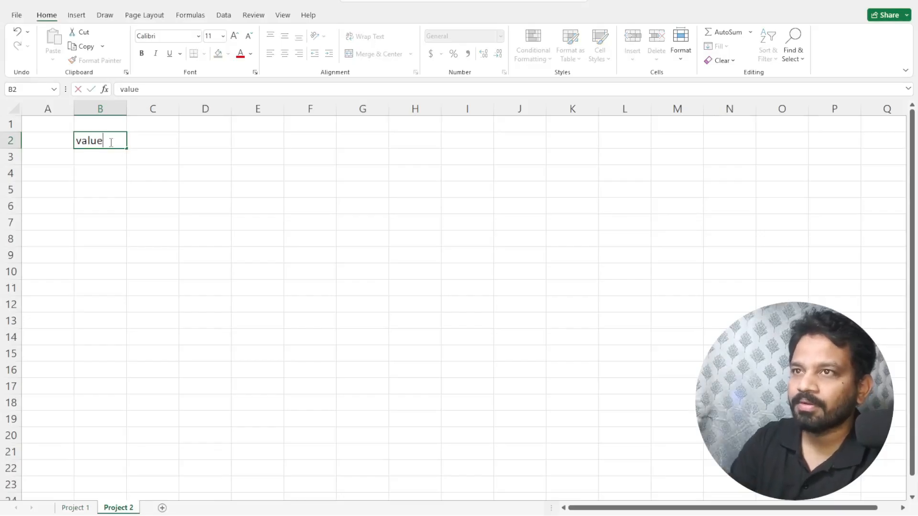
key(Return)
key(Return)
key(Return)
click(156, 143)
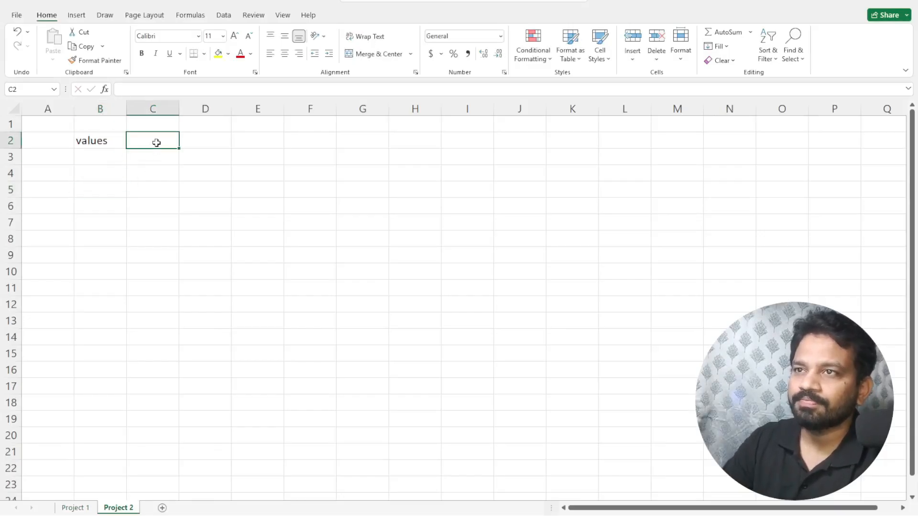
text(round)
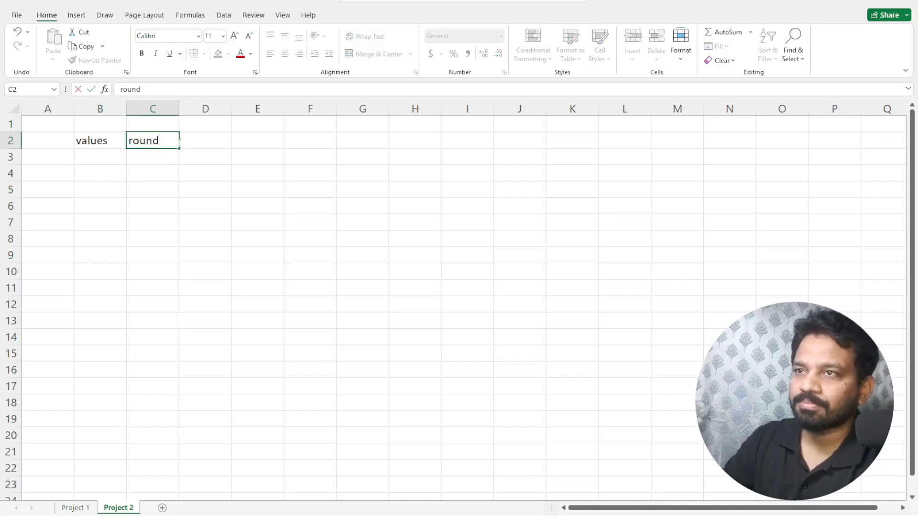
Enter the headers "round up" in D2 and "round down" in E2, and fit column E's width to its text.
click(204, 141)
text(ro)
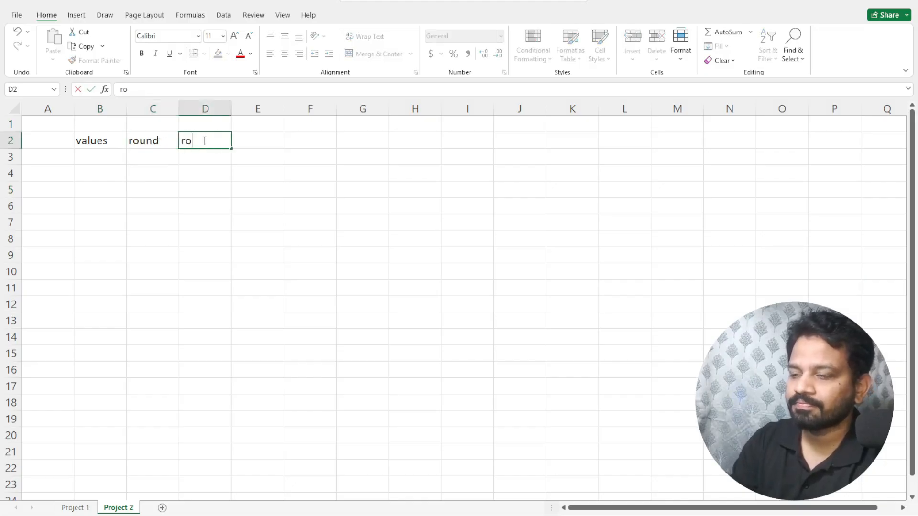
text(und up)
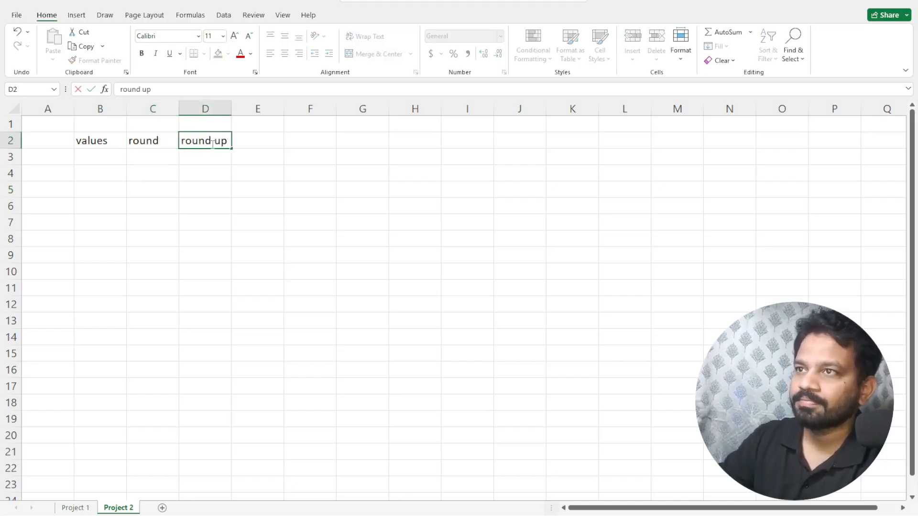
click(274, 138)
text(ro)
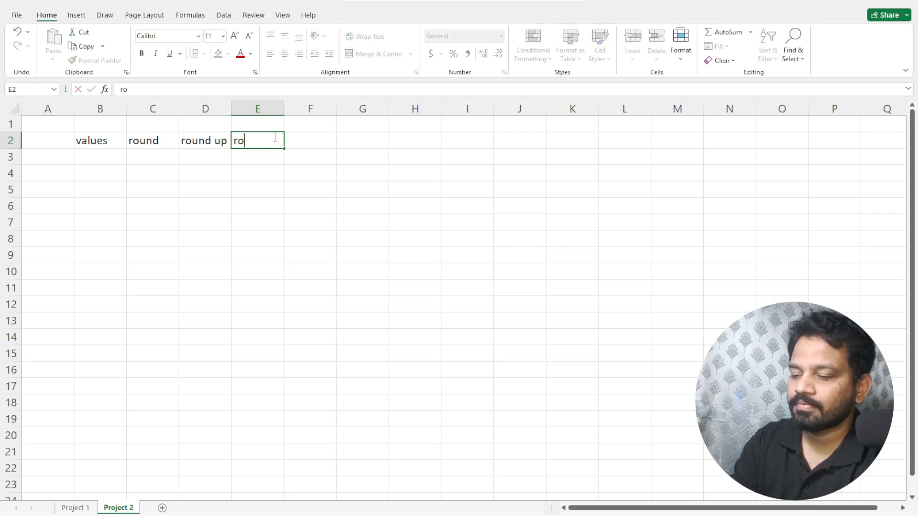
text(und down)
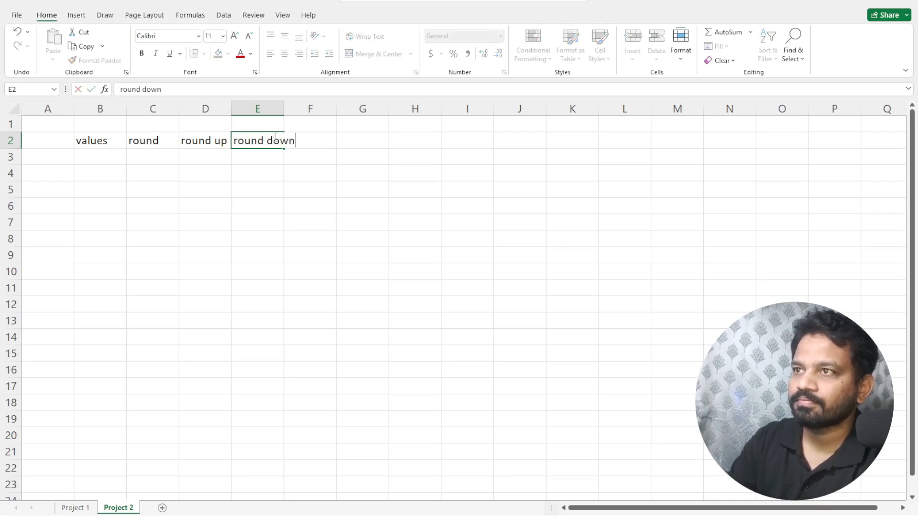
key(Return)
click(305, 244)
double_click(284, 109)
Fill B3 to B7 under the values header with 5.23, 6.56, 8.98, 4.75 and 100.36.
click(113, 164)
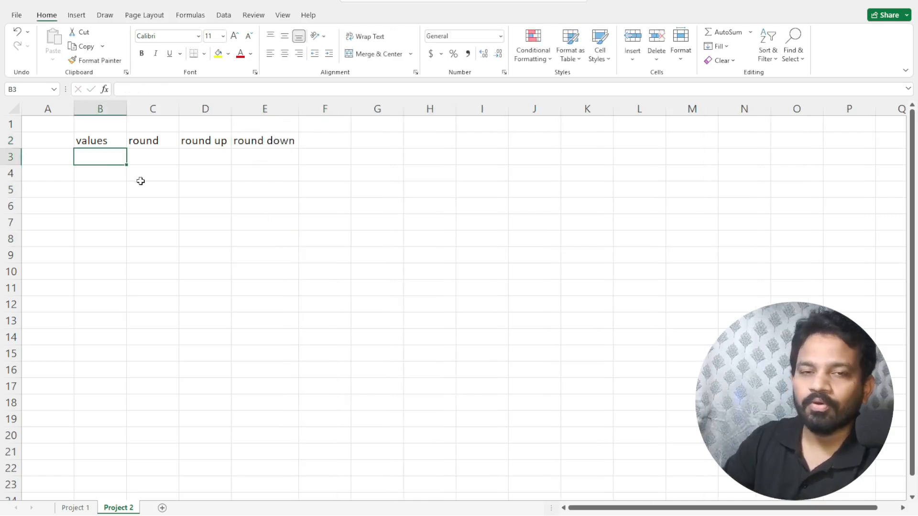
text(5.23)
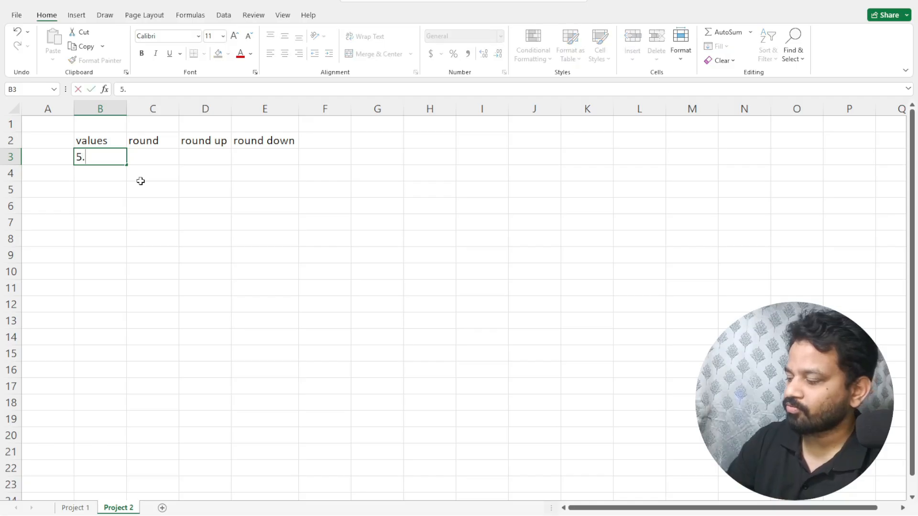
click(115, 173)
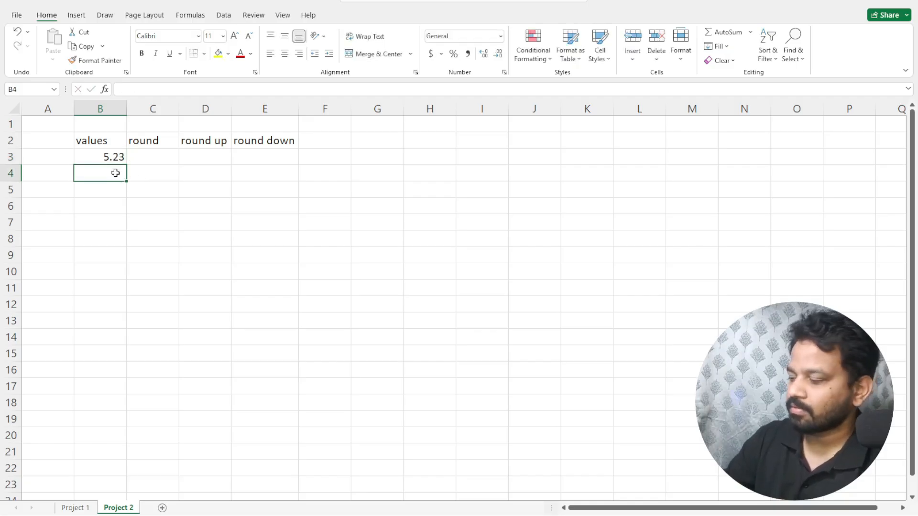
text(6.56)
click(114, 188)
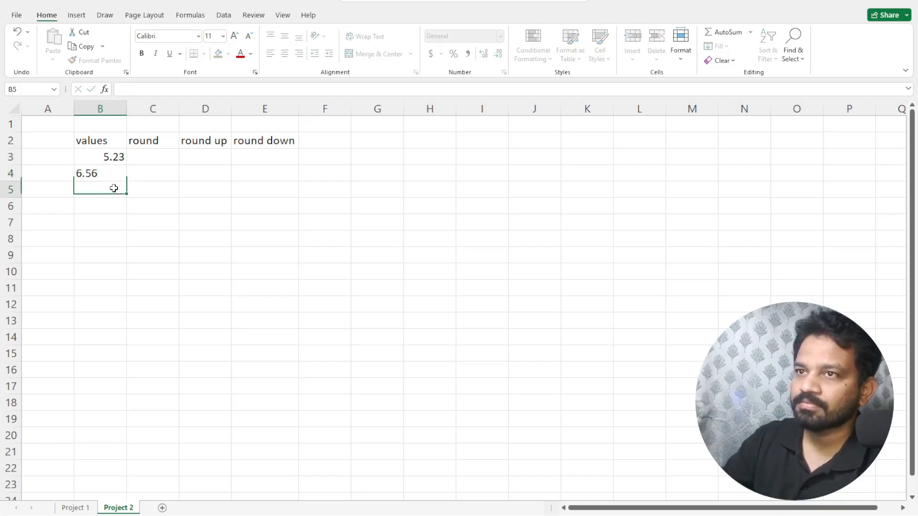
text(8.9)
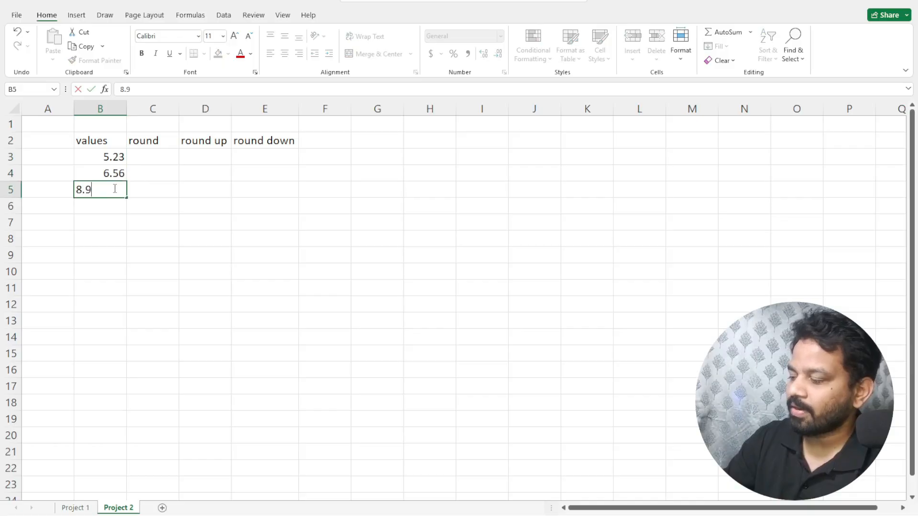
text(8)
click(121, 203)
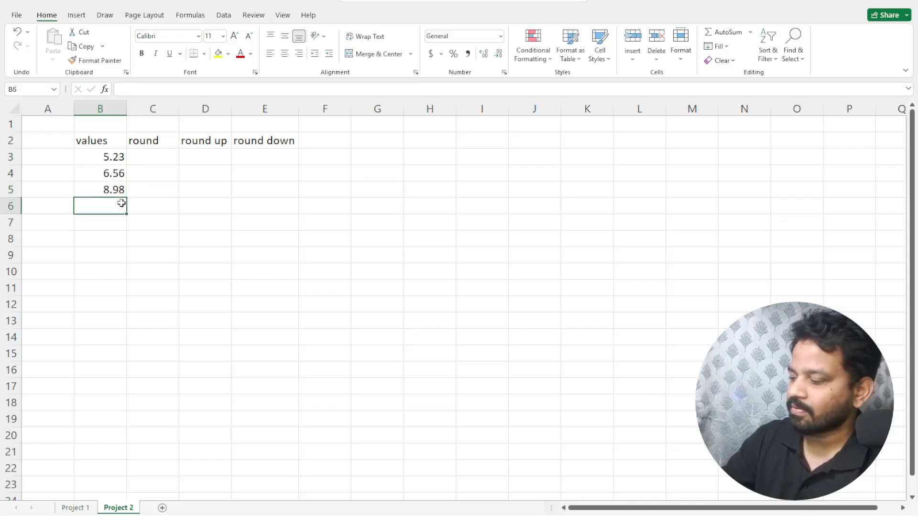
text(4.75)
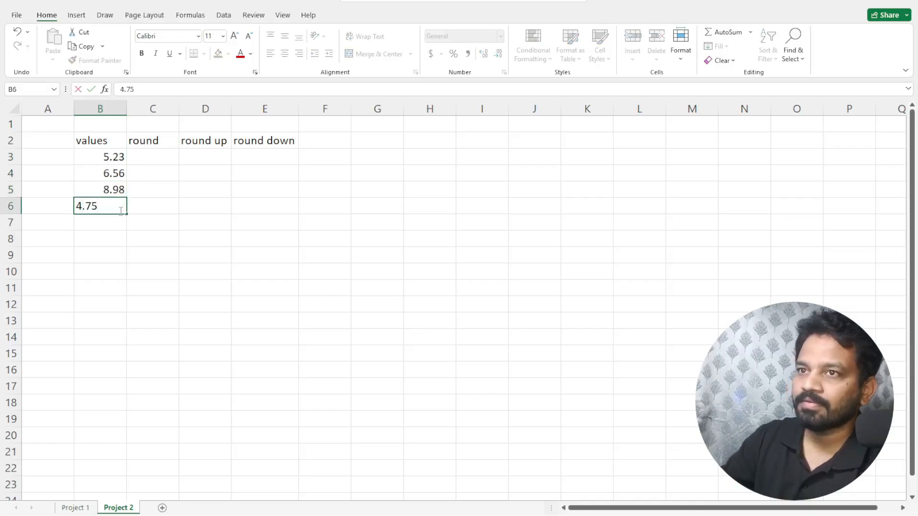
click(116, 227)
text(100.)
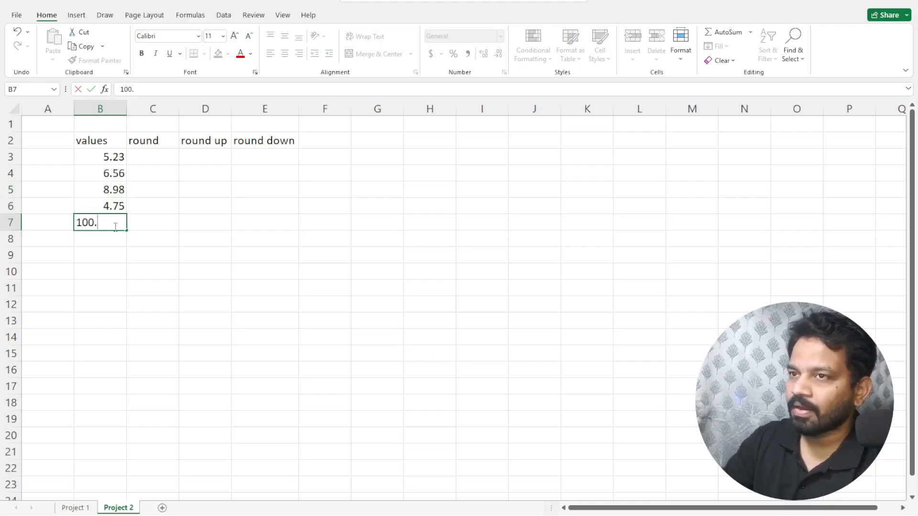
text(36)
click(171, 272)
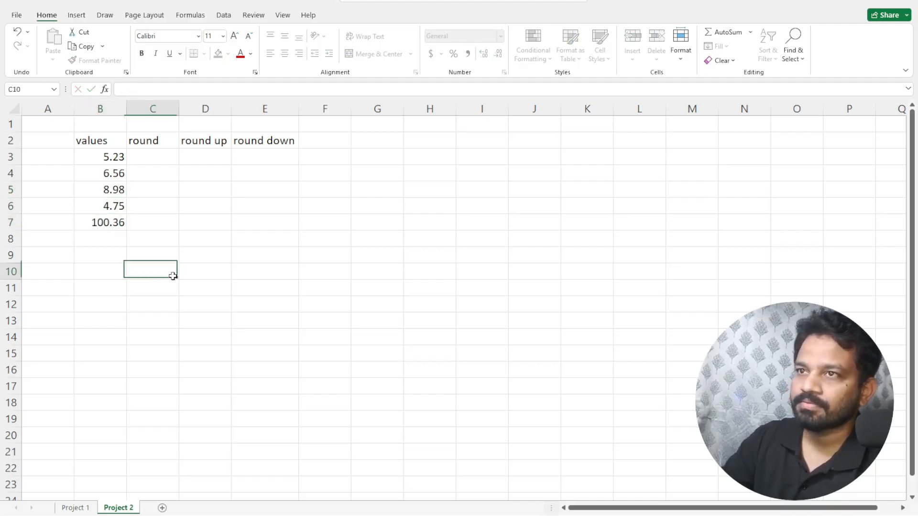
Select the whole table range B2:E7, including the headers and the empty rounding cells.
click(111, 140)
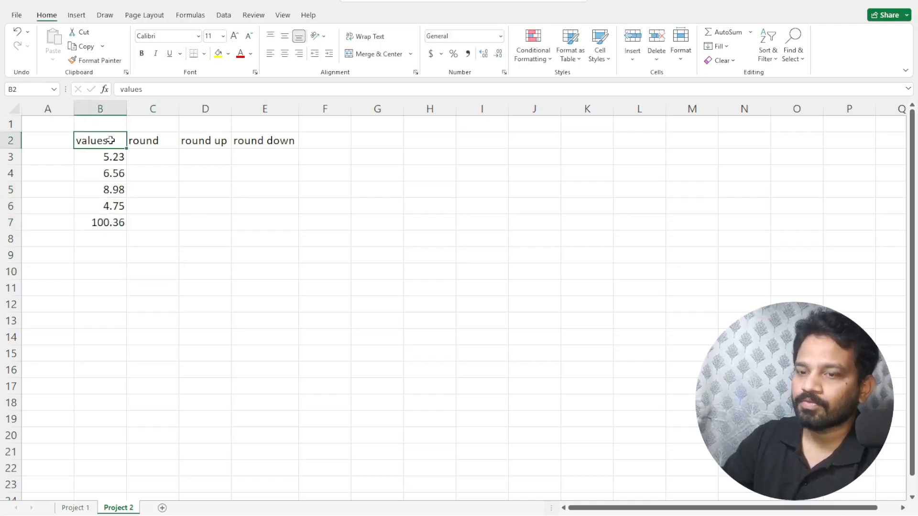
key(shift+Right)
key(shift+Right)
key(shift+Right)
key(shift+Down)
key(shift+Down)
key(shift+Down)
key(shift+Down)
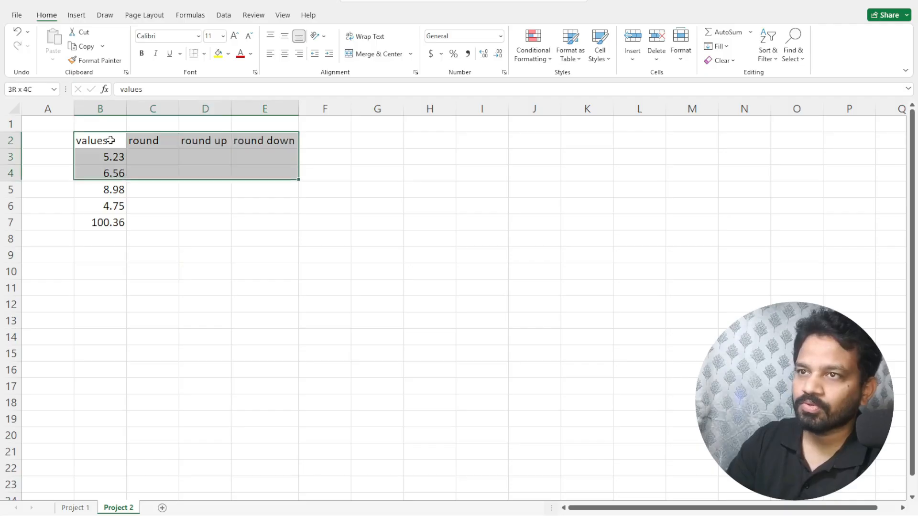
key(shift+Down)
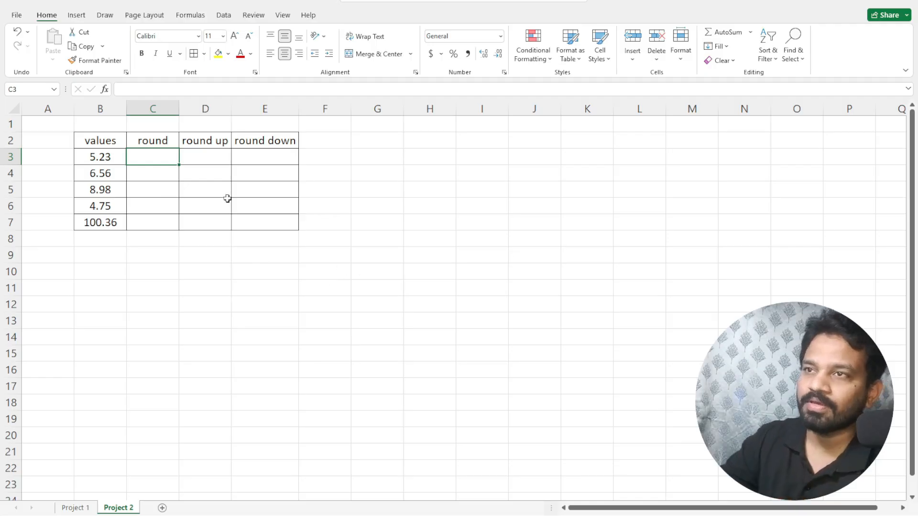
Enter the formula =ROUND(B3,1) in C3 to round the first value to one decimal place, and compare it with B3.
double_click(151, 151)
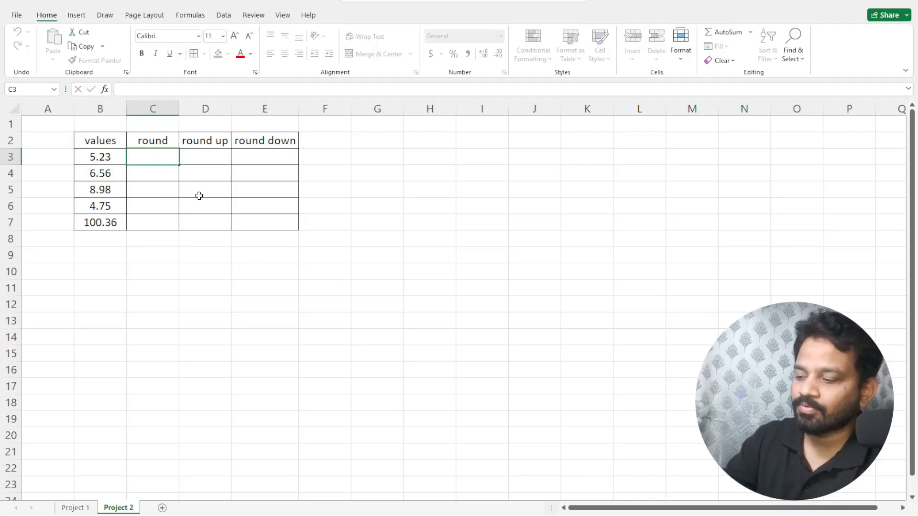
text(=)
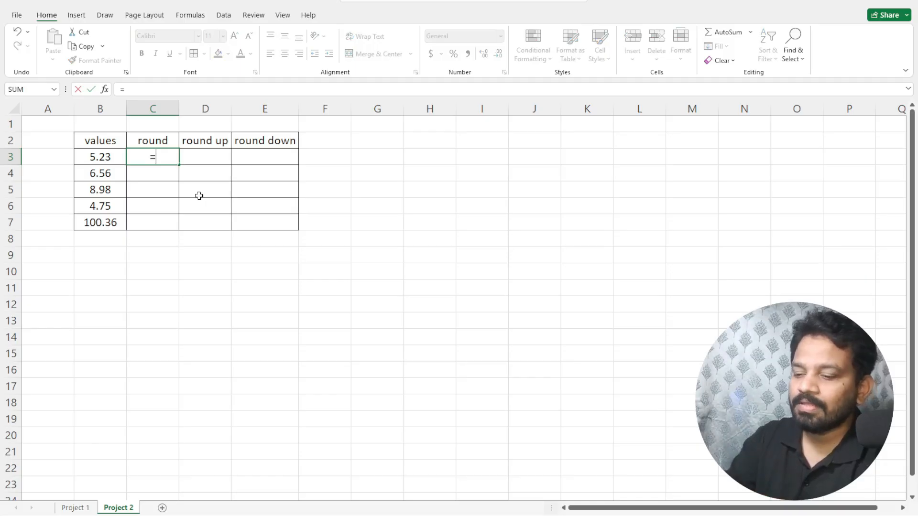
text(round)
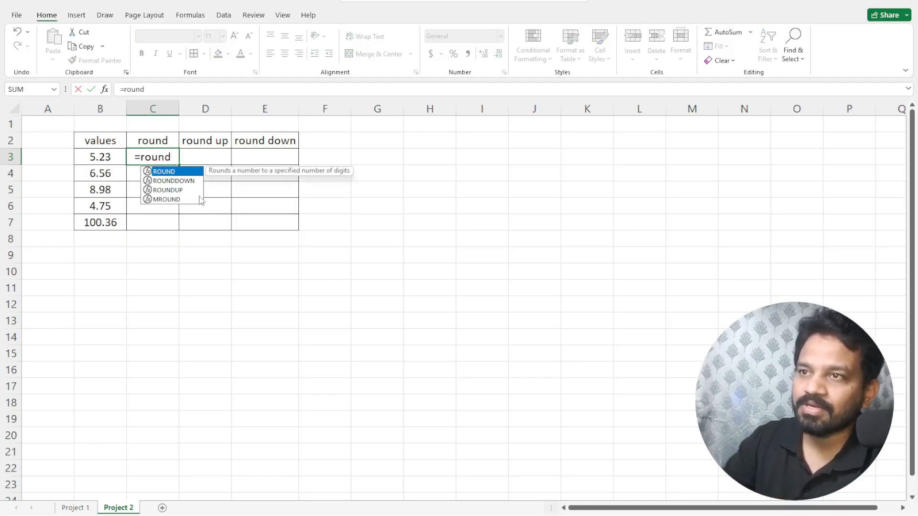
double_click(171, 172)
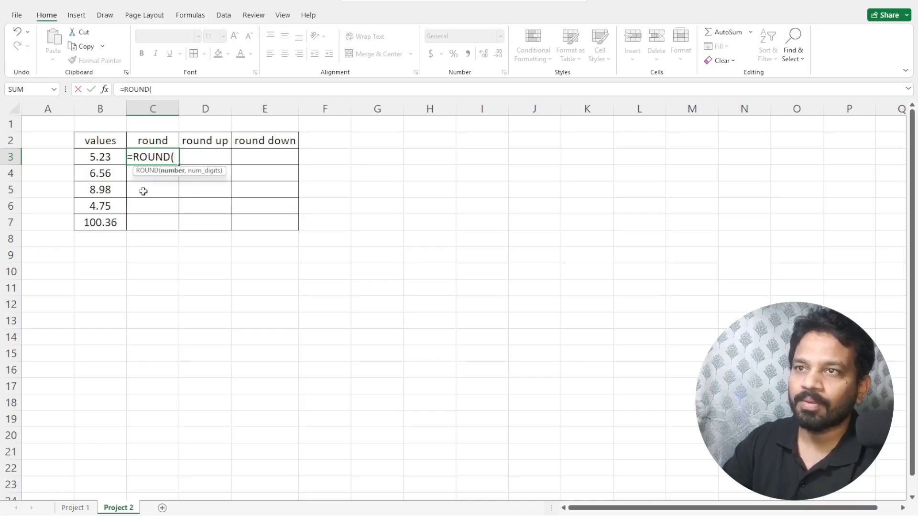
click(111, 159)
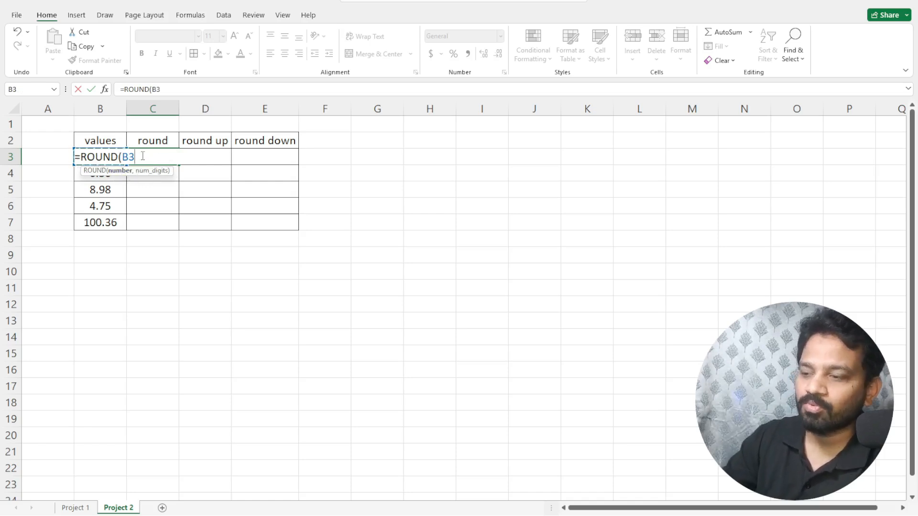
text(,1)
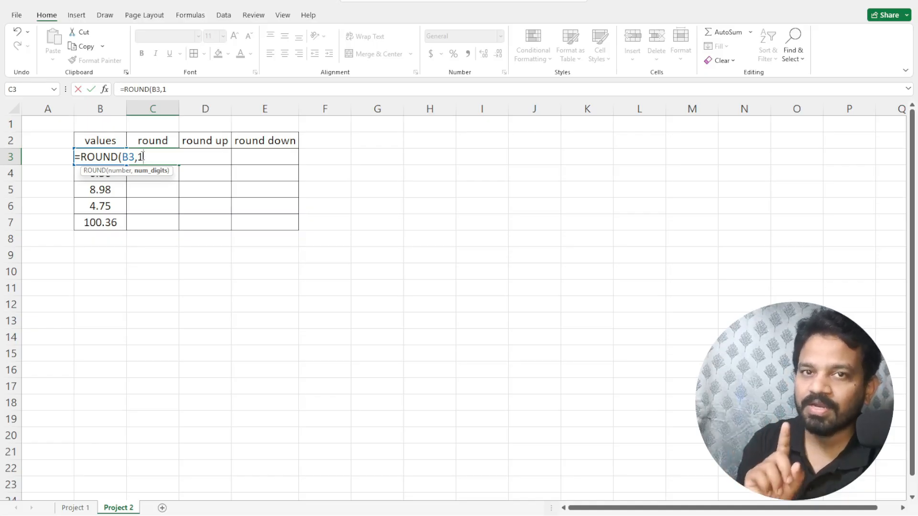
text())
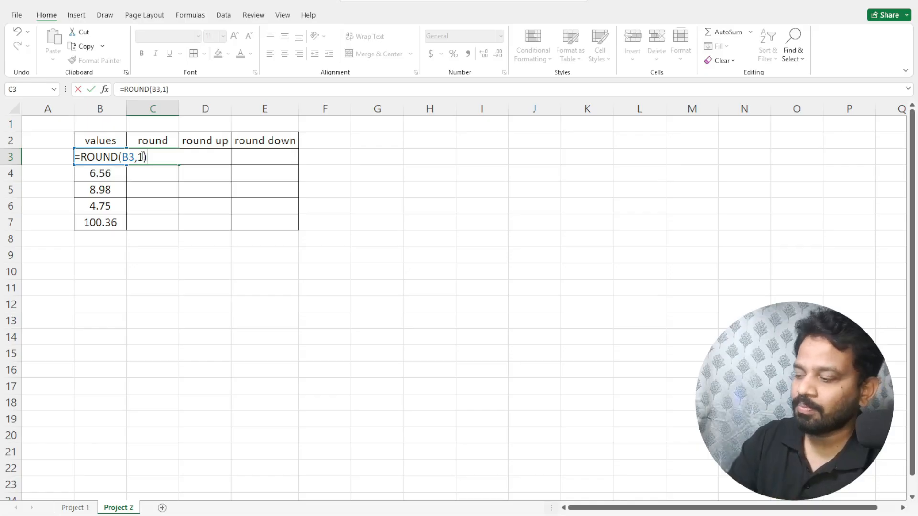
key(Return)
click(148, 156)
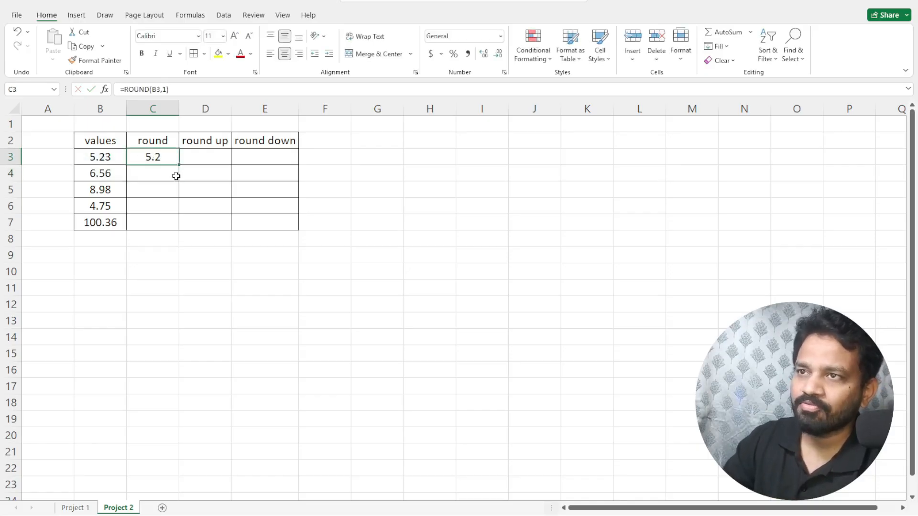
click(117, 158)
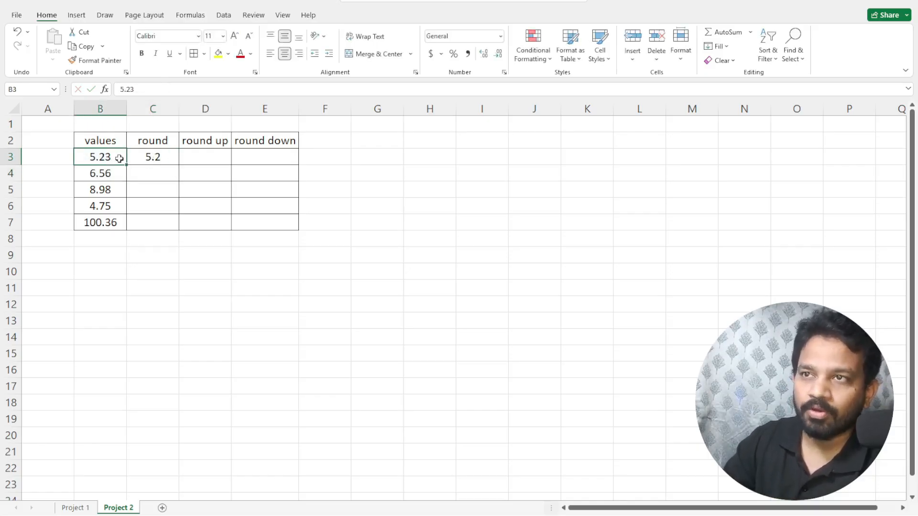
click(152, 157)
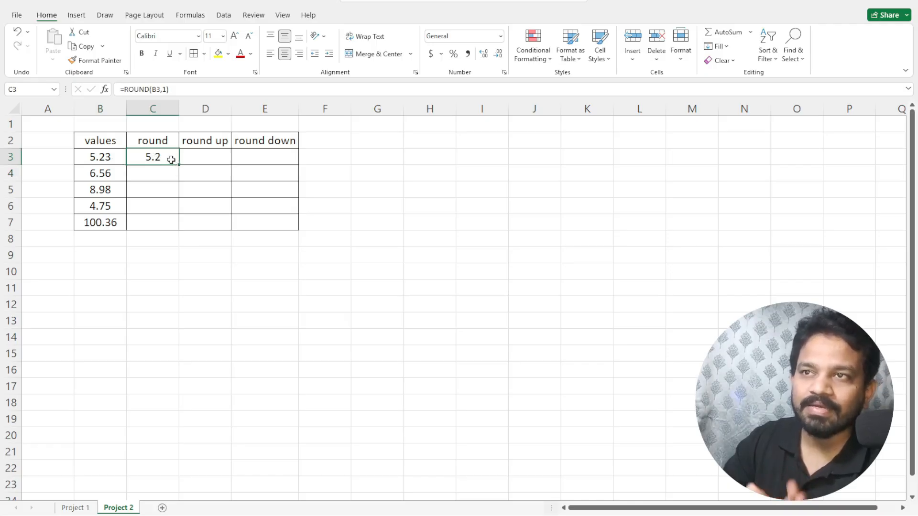
Change the formula in C3 to =ROUND(B3,0) so the first value is rounded to zero decimal places, and review it.
double_click(171, 160)
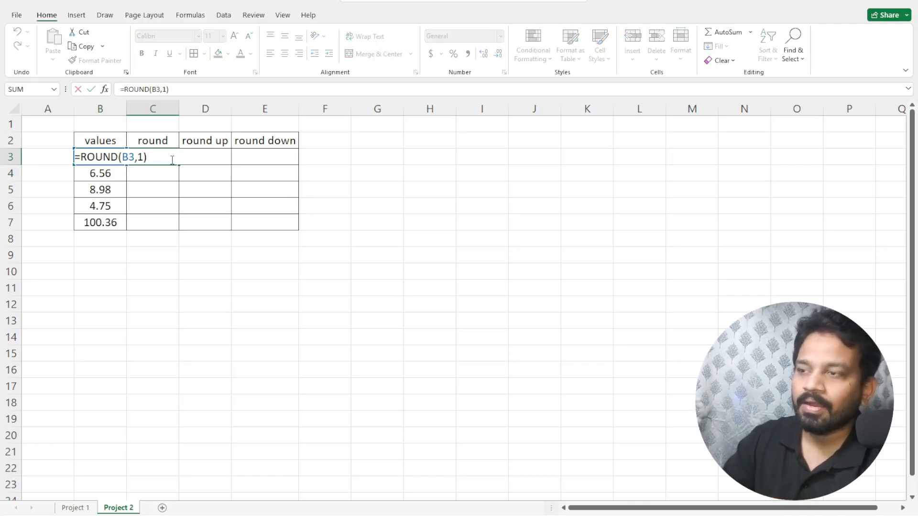
click(144, 157)
key(BackSpace)
text(0)
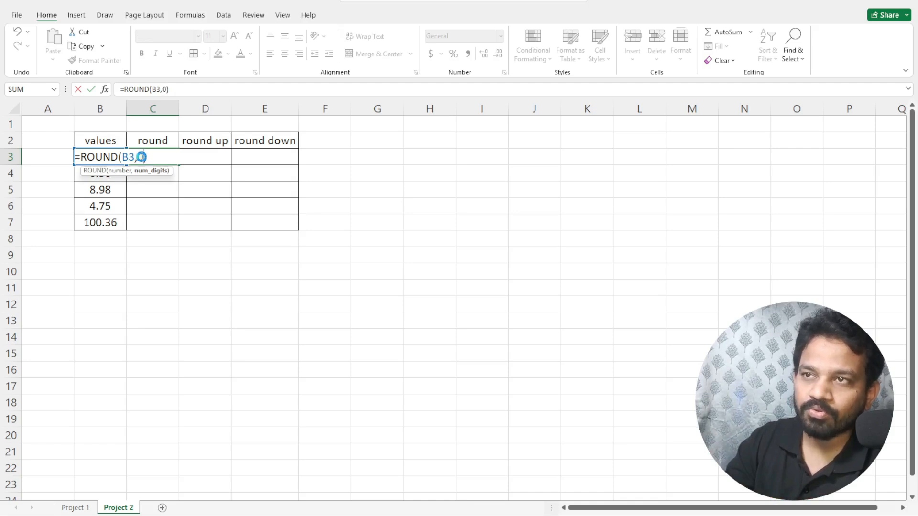
key(Return)
click(142, 157)
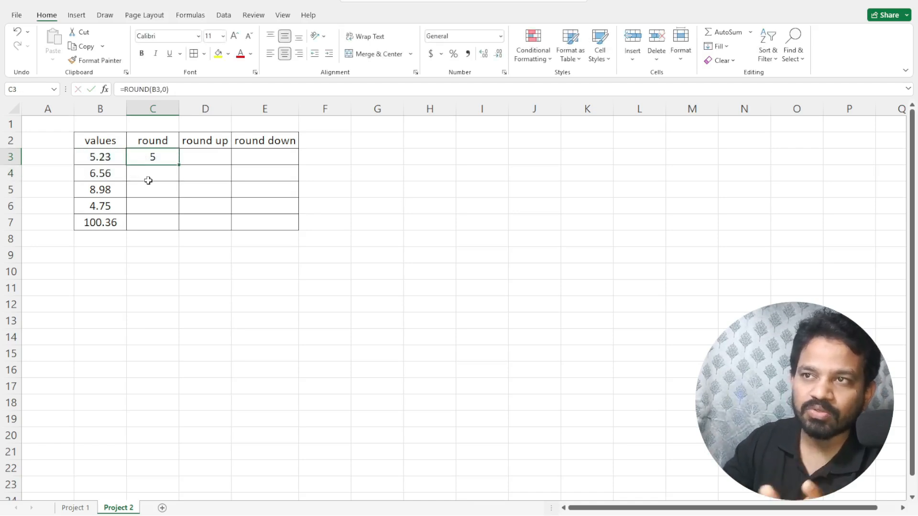
double_click(159, 159)
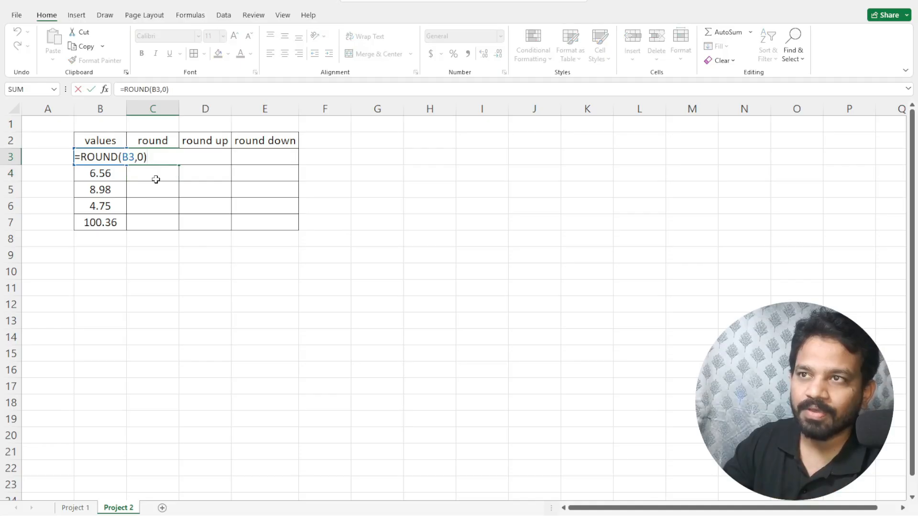
key(Return)
click(161, 157)
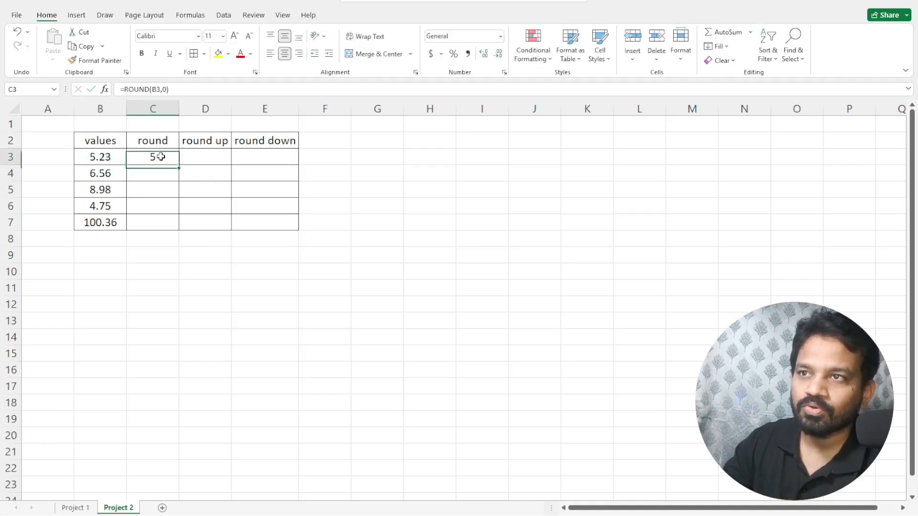
Copy the ROUND formula from C3 down to C7 and compare the rounded cells with their source values in column B.
click(120, 173)
click(148, 161)
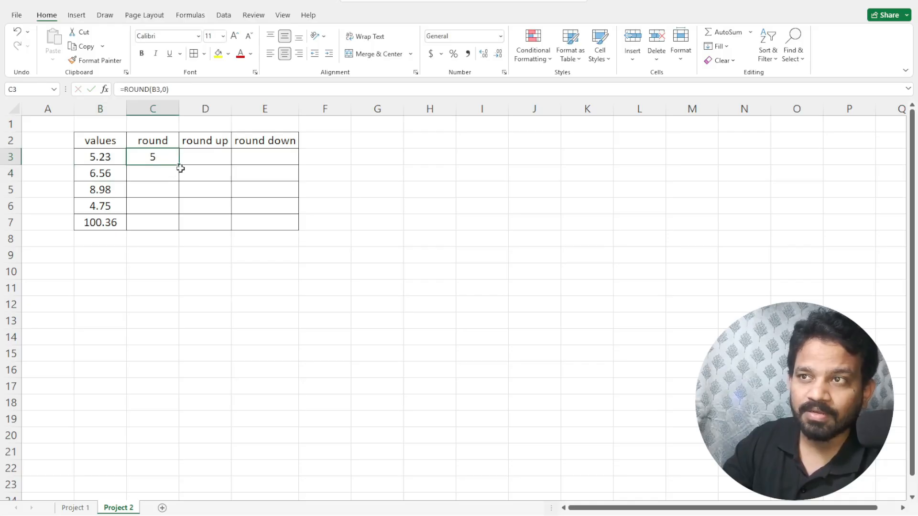
drag(180, 165, 173, 231)
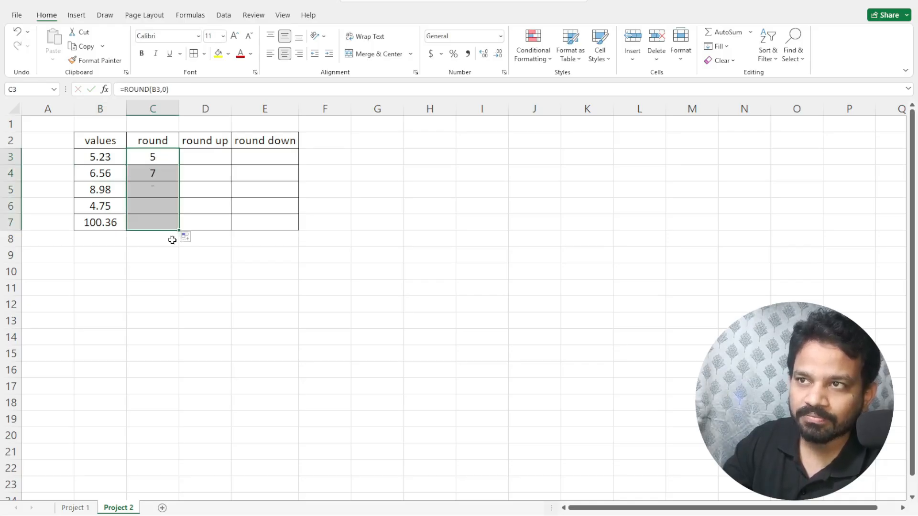
click(185, 270)
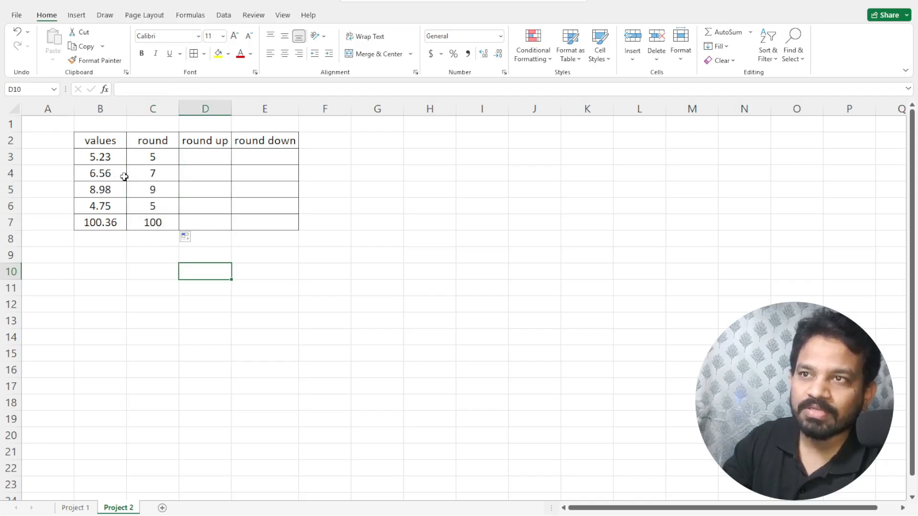
click(159, 177)
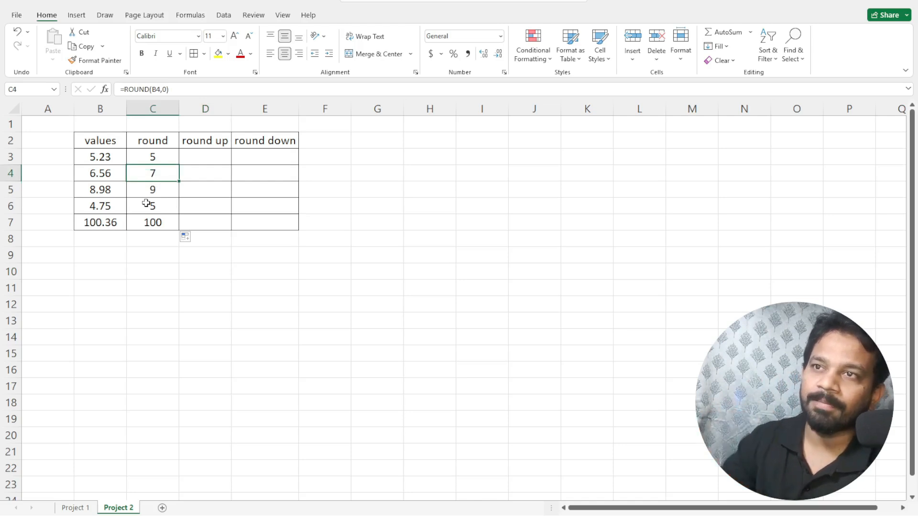
click(116, 191)
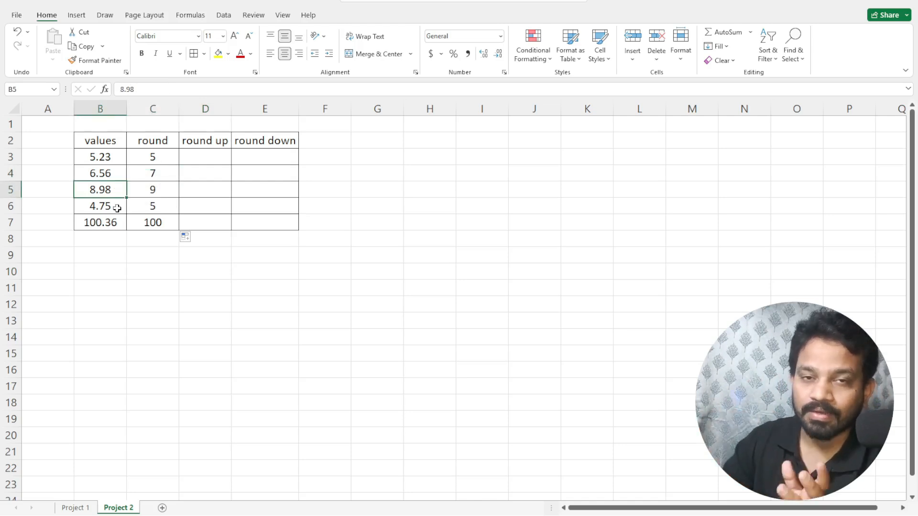
click(144, 189)
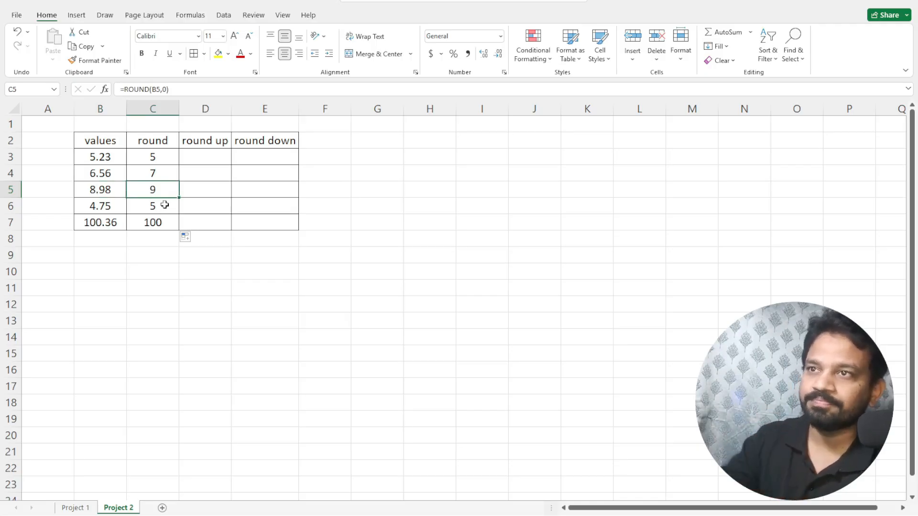
Enter the formula =ROUNDUP(B3,0) in D3 to round the first value up to zero decimal places.
click(193, 158)
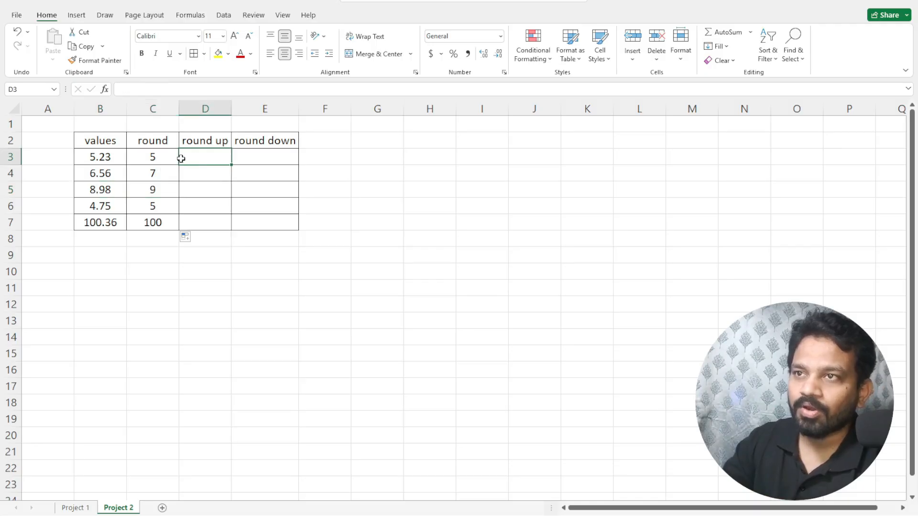
click(152, 157)
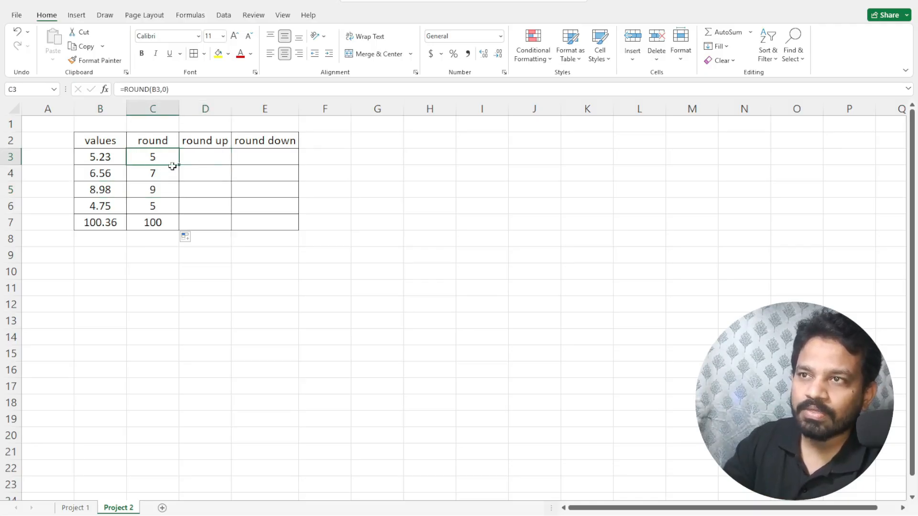
double_click(201, 160)
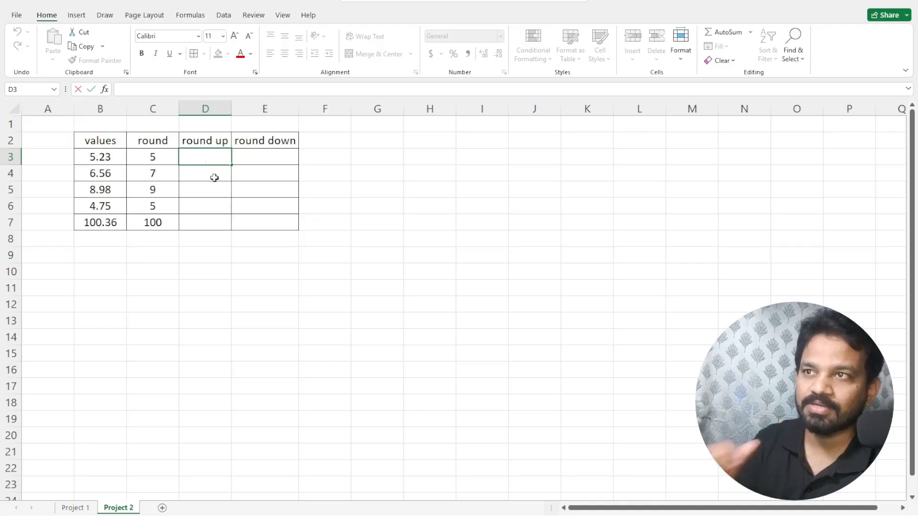
text(=)
text(round)
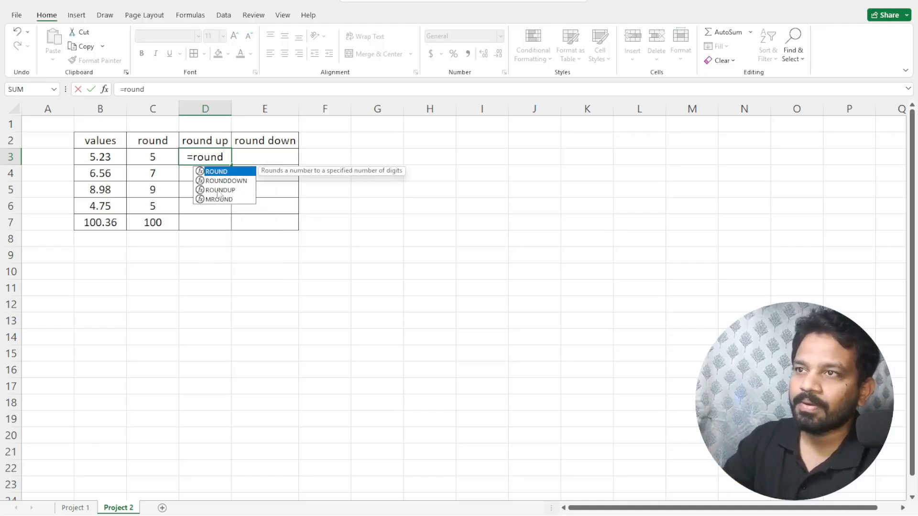
click(219, 190)
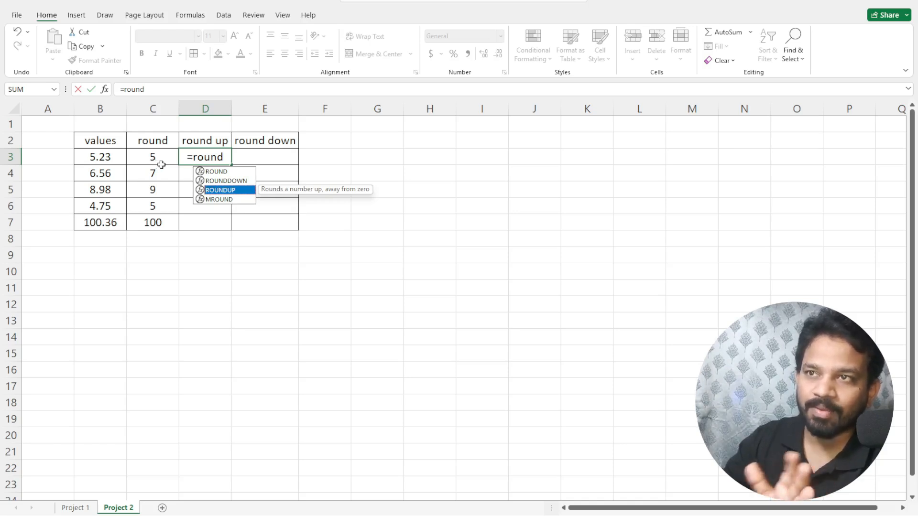
double_click(220, 193)
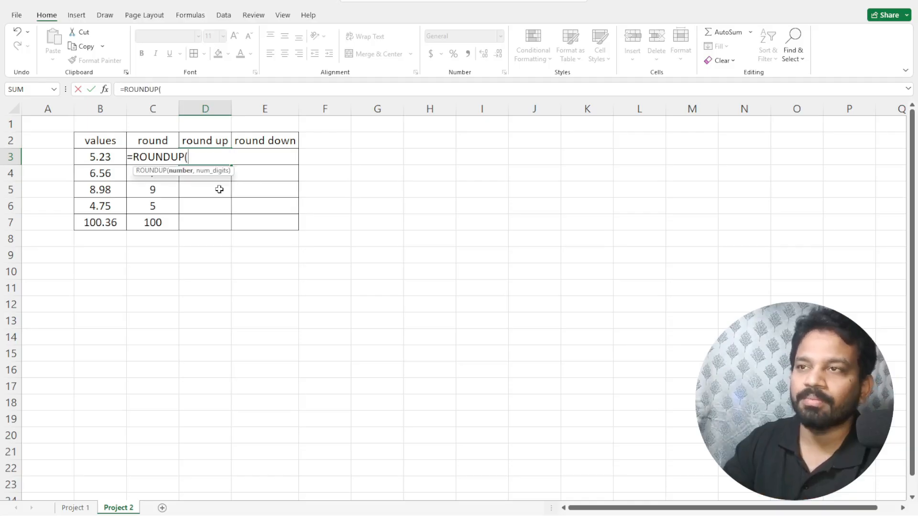
click(110, 160)
text(,0))
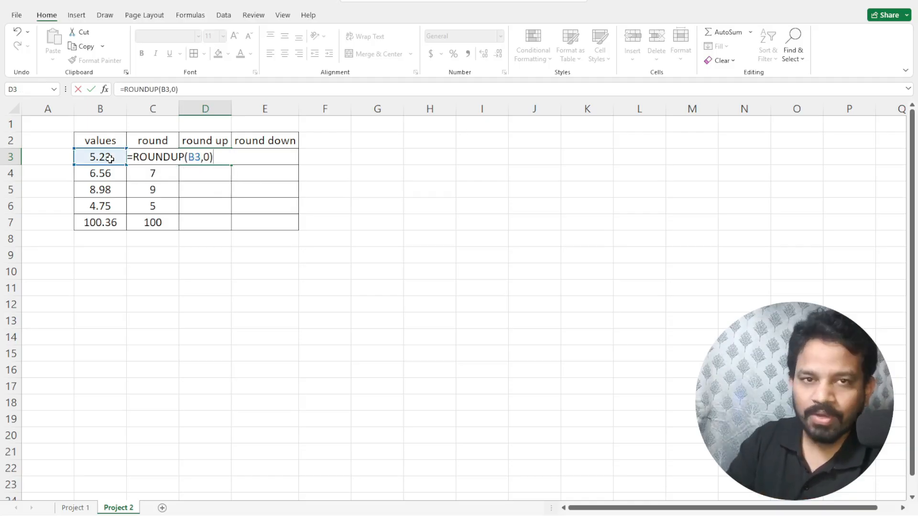
key(Return)
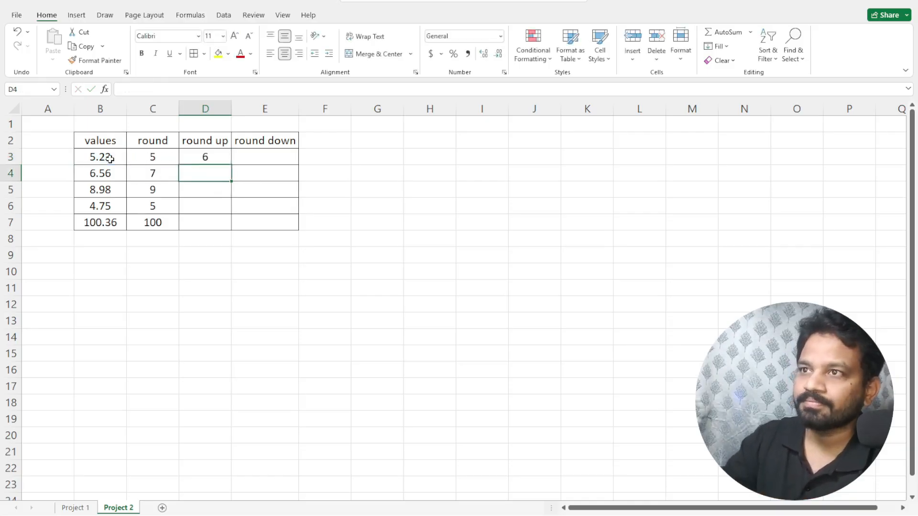
Compare the round-up result in D3 with the ROUND results in C3:C7 and the source values 4.75 and 100.36.
click(223, 157)
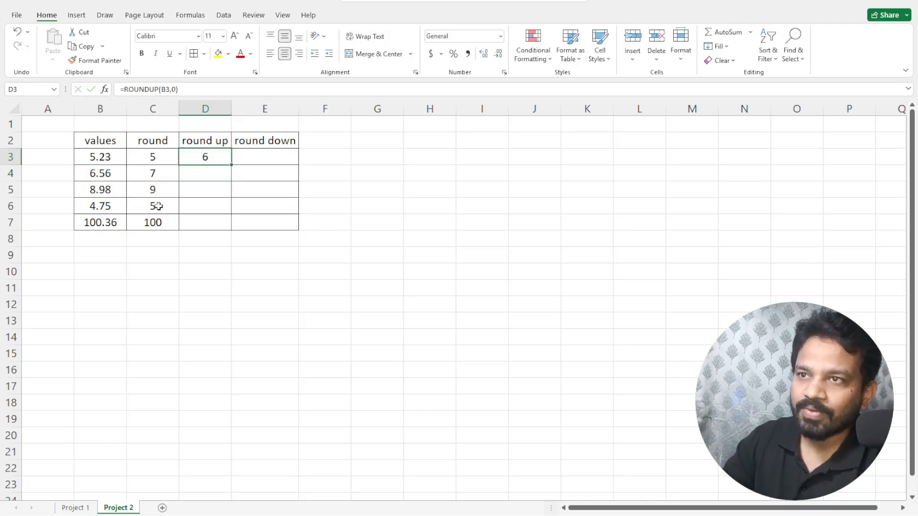
click(115, 208)
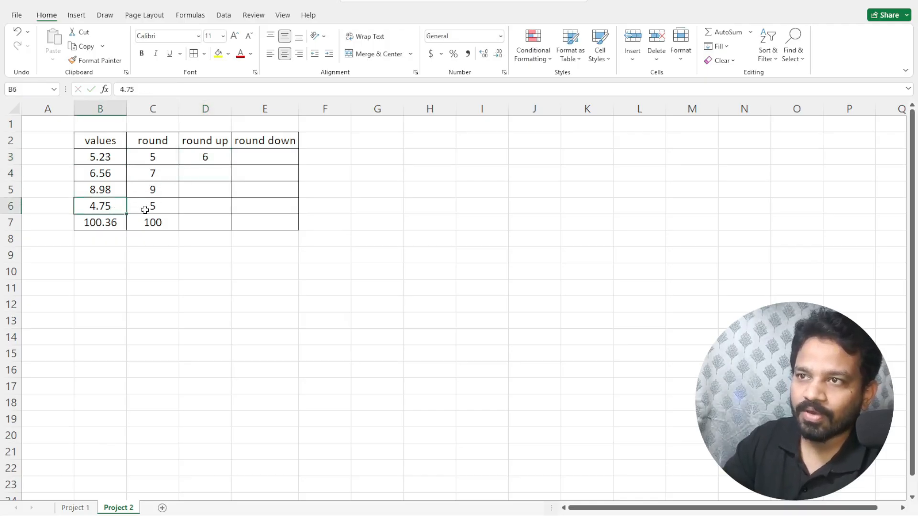
click(143, 209)
click(150, 190)
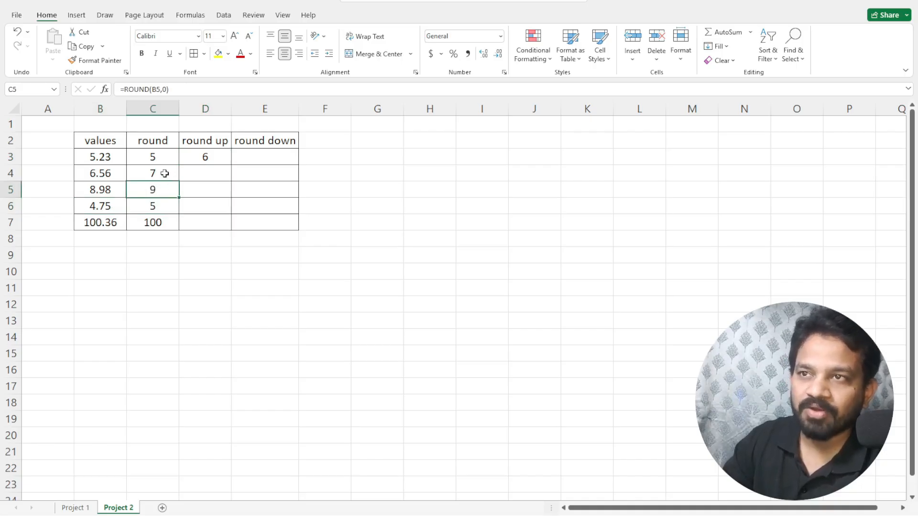
click(164, 173)
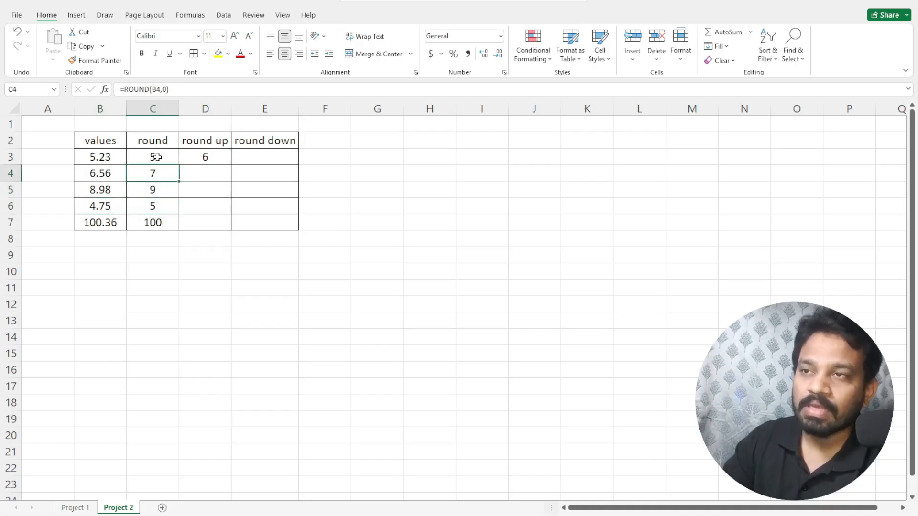
click(156, 157)
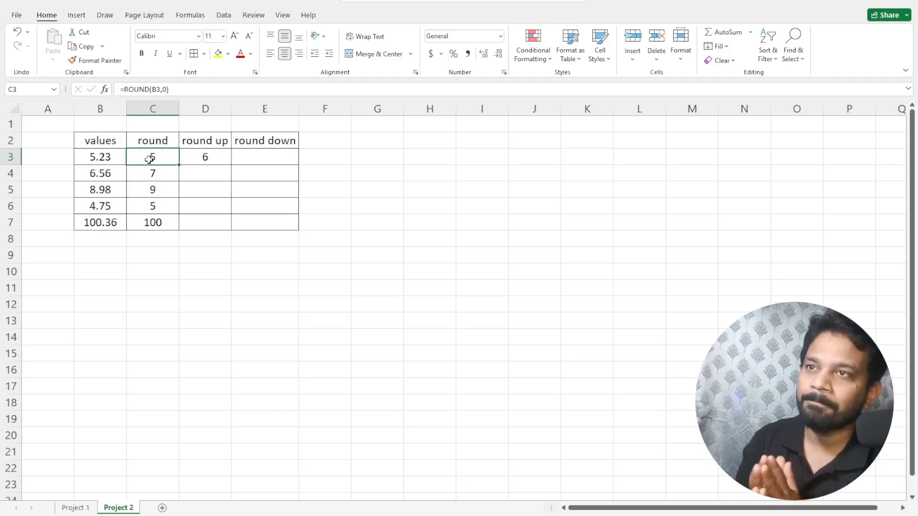
click(194, 156)
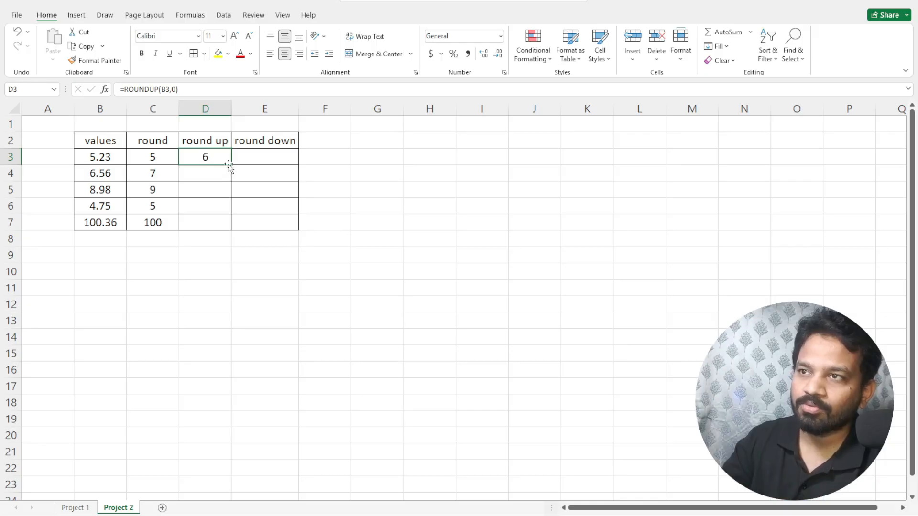
click(123, 225)
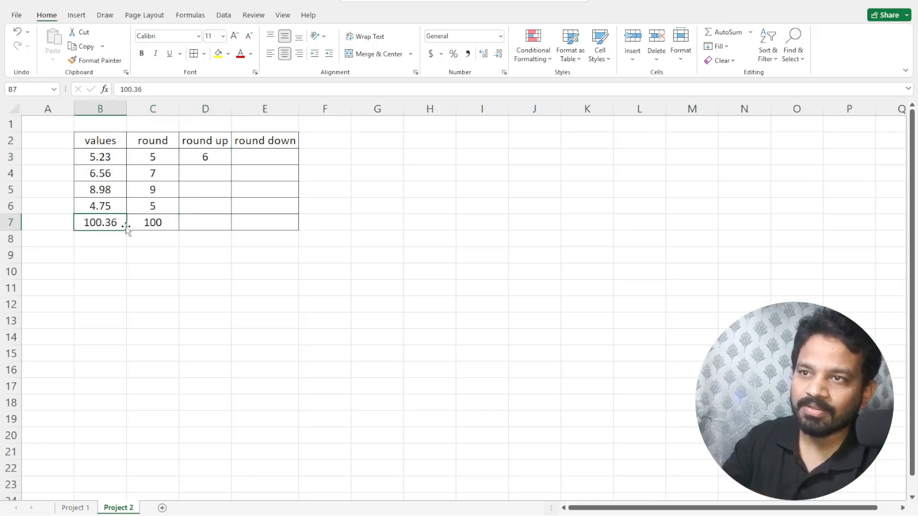
click(153, 225)
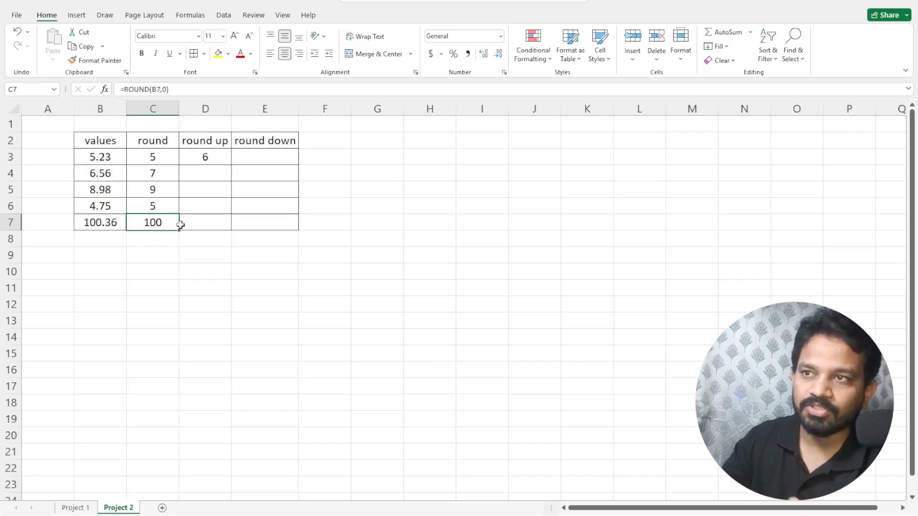
Copy the ROUNDUP formula from D3 down to D7 and check the result for the last value.
click(212, 163)
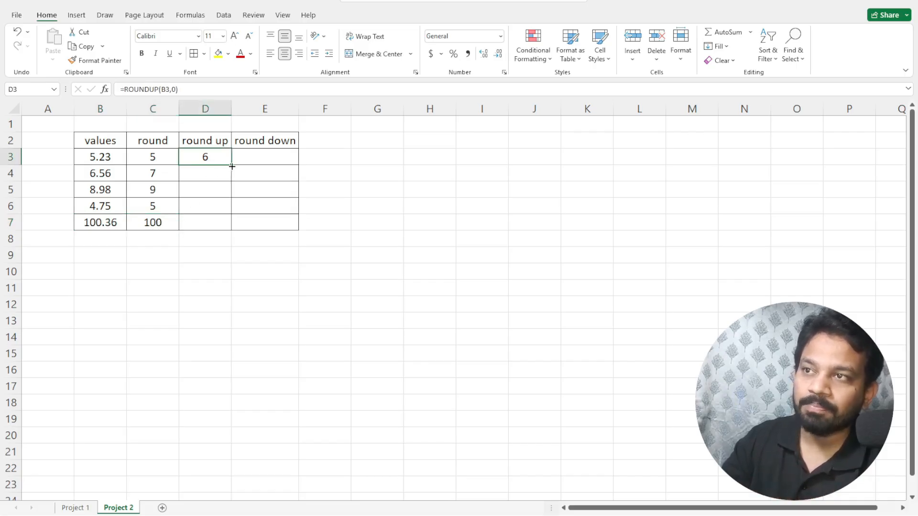
drag(232, 167, 227, 233)
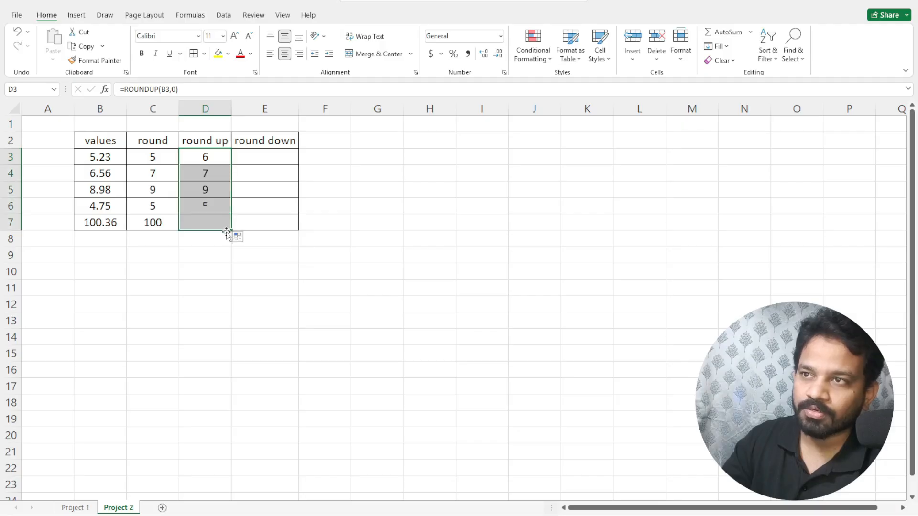
click(228, 273)
click(212, 222)
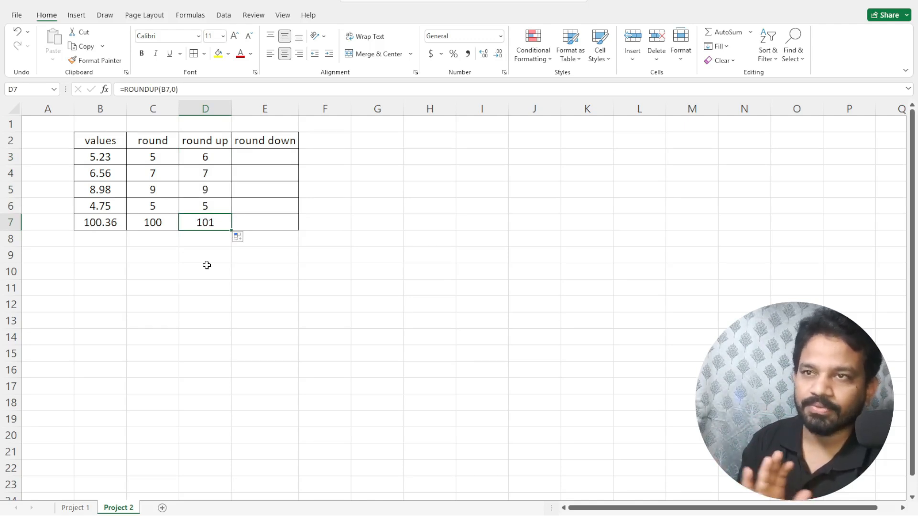
Examine the values and their round and round up results in rows 3 to 5 against the empty round down cells.
click(243, 161)
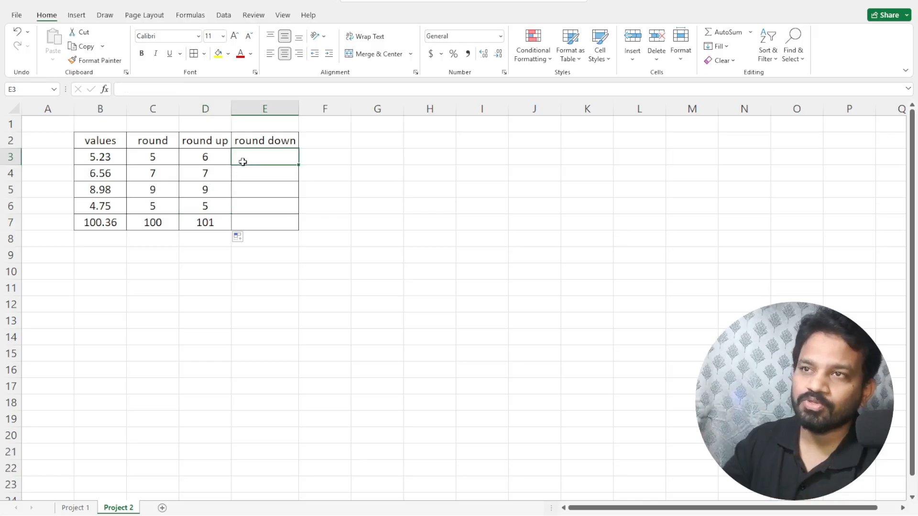
click(117, 158)
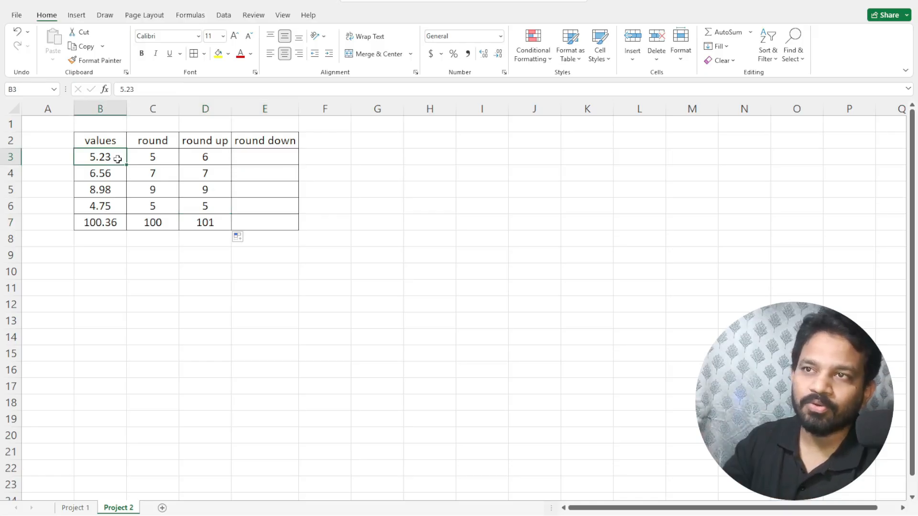
click(248, 168)
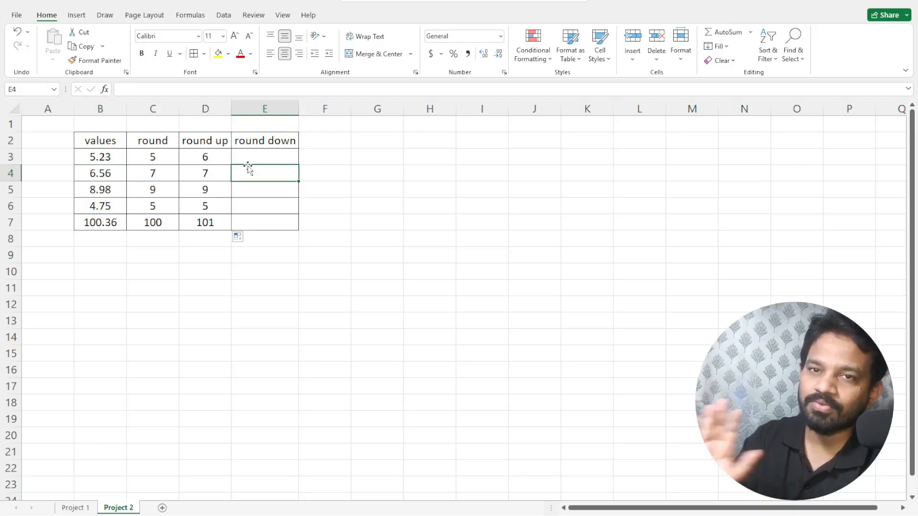
click(109, 178)
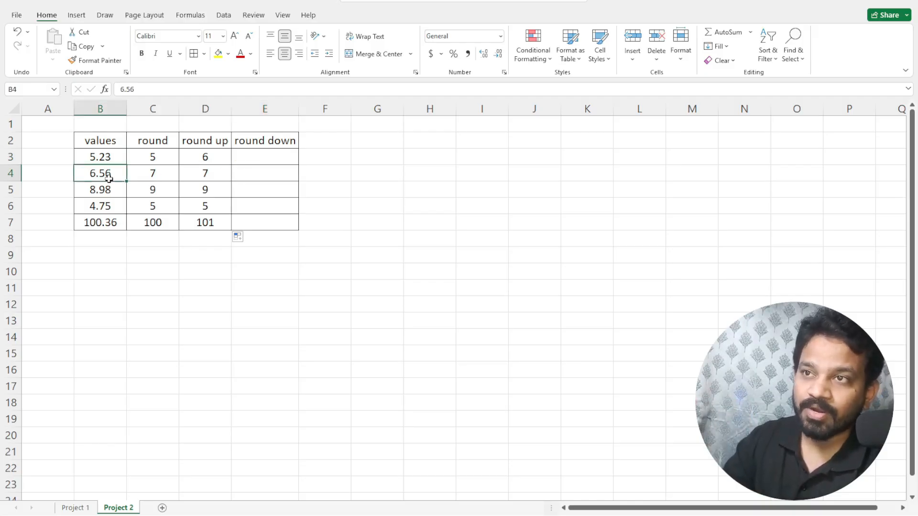
click(142, 176)
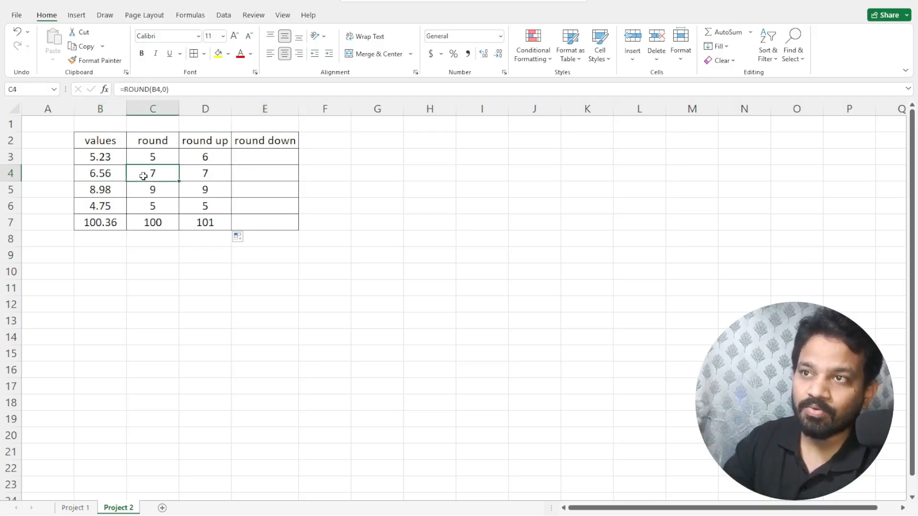
click(203, 173)
click(244, 176)
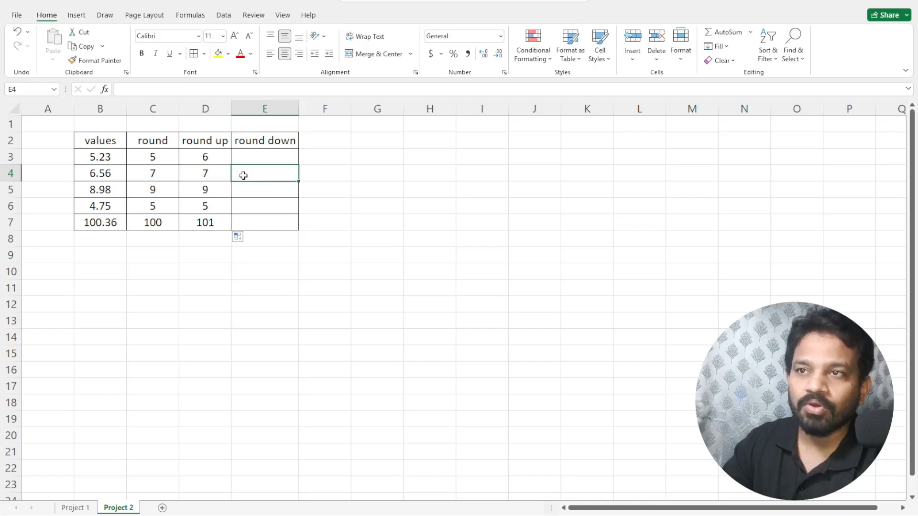
click(104, 196)
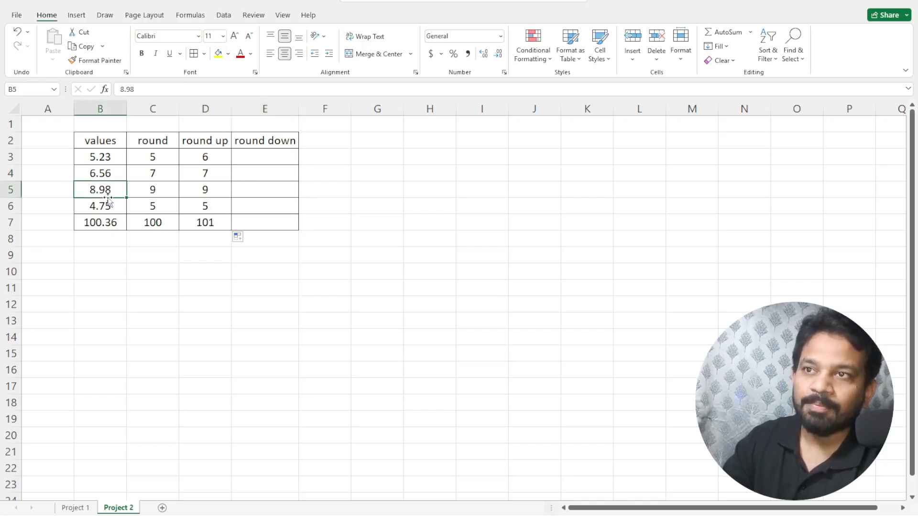
click(149, 191)
click(191, 191)
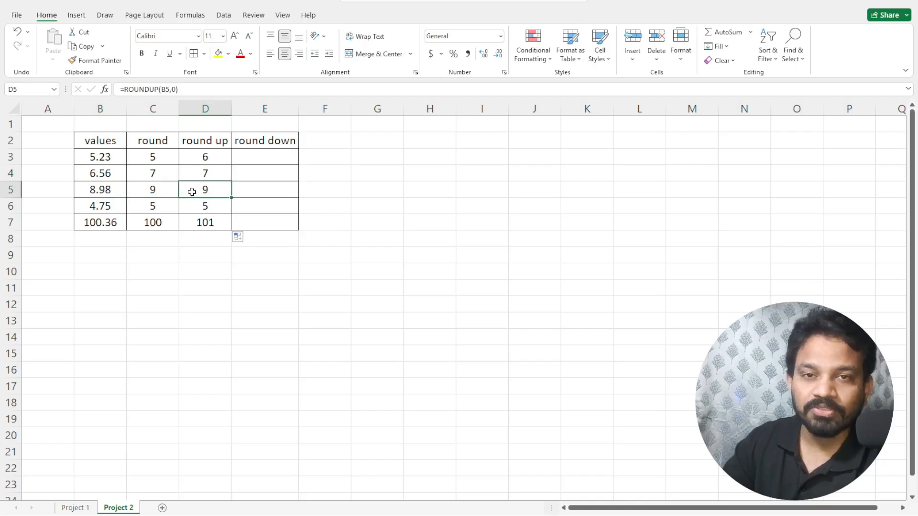
click(245, 190)
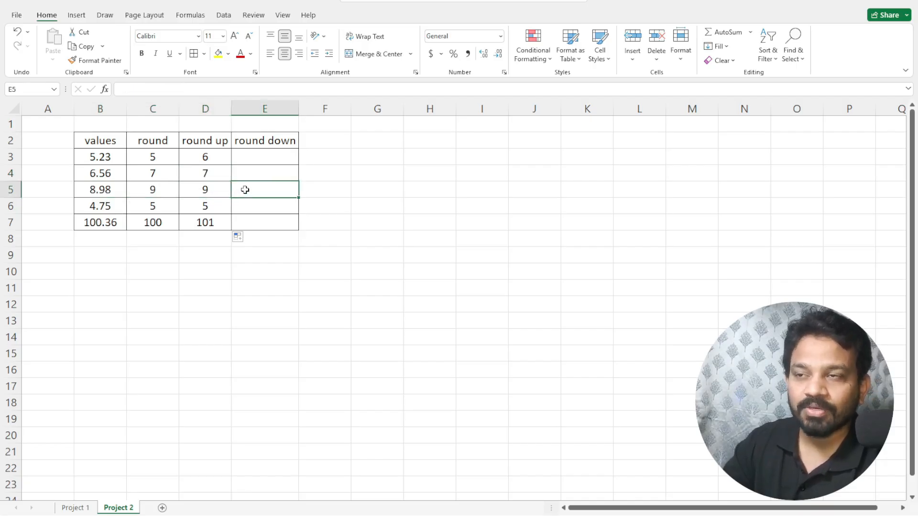
click(255, 159)
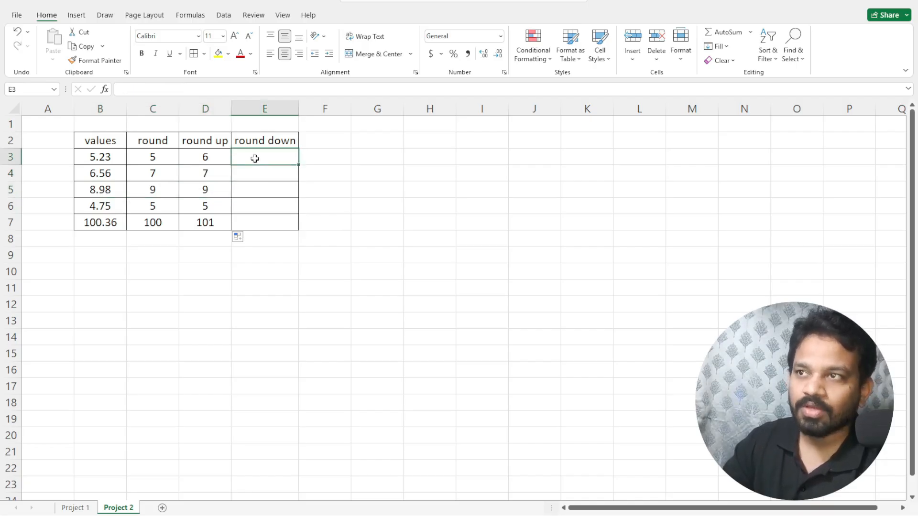
Enter the formula =ROUNDDOWN(B3,0) in E3 to round the first value down to zero decimal places.
text(=round)
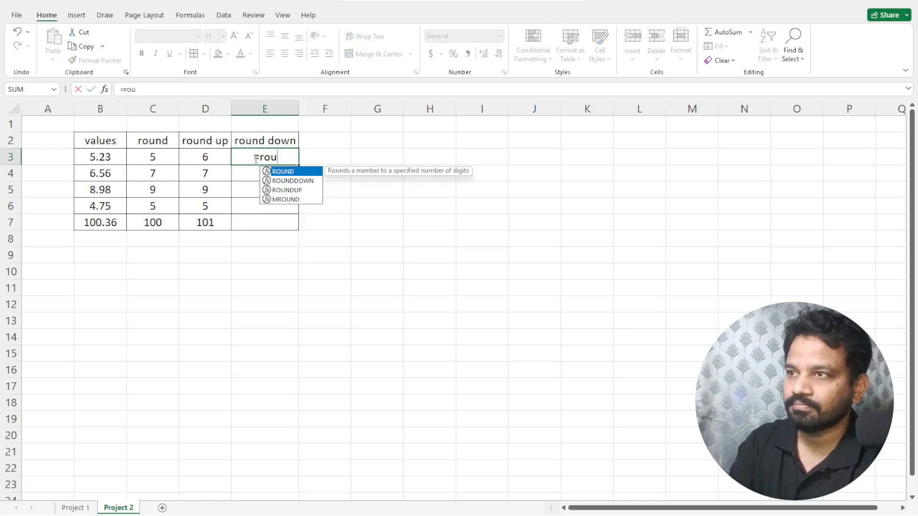
double_click(286, 182)
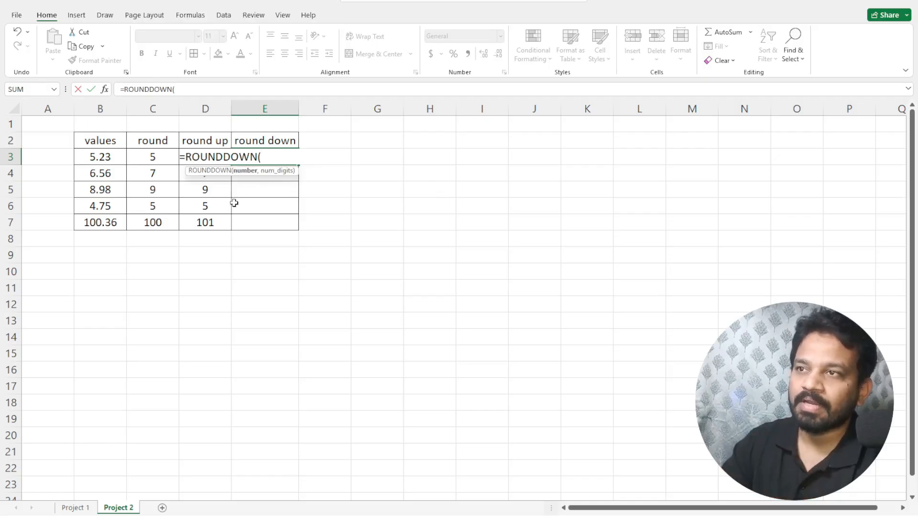
click(113, 163)
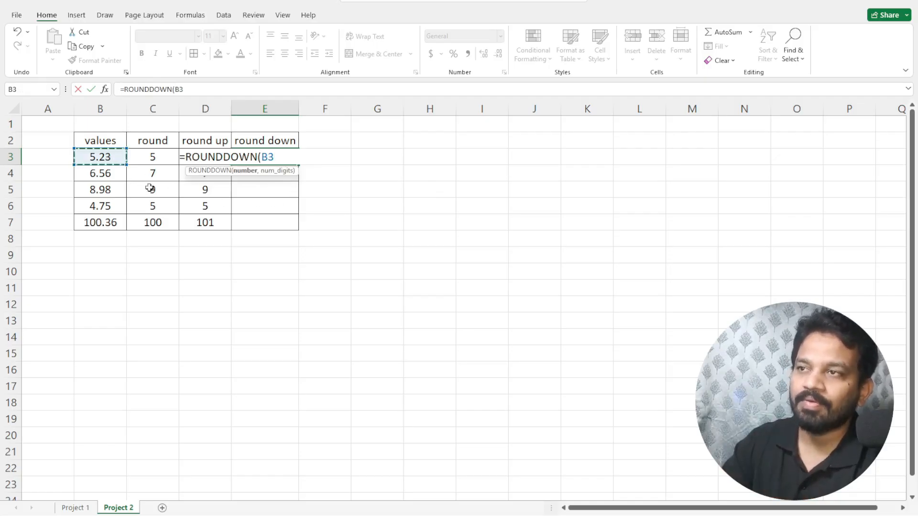
text(,)
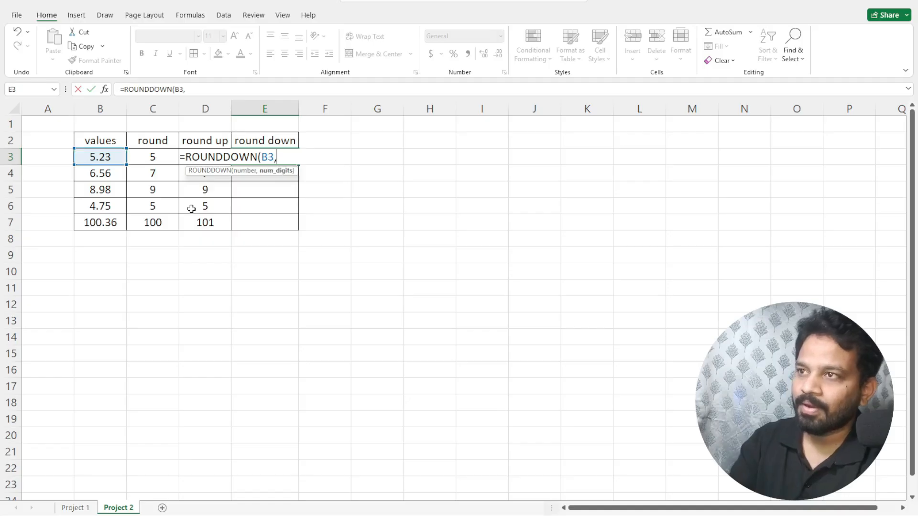
text(0)
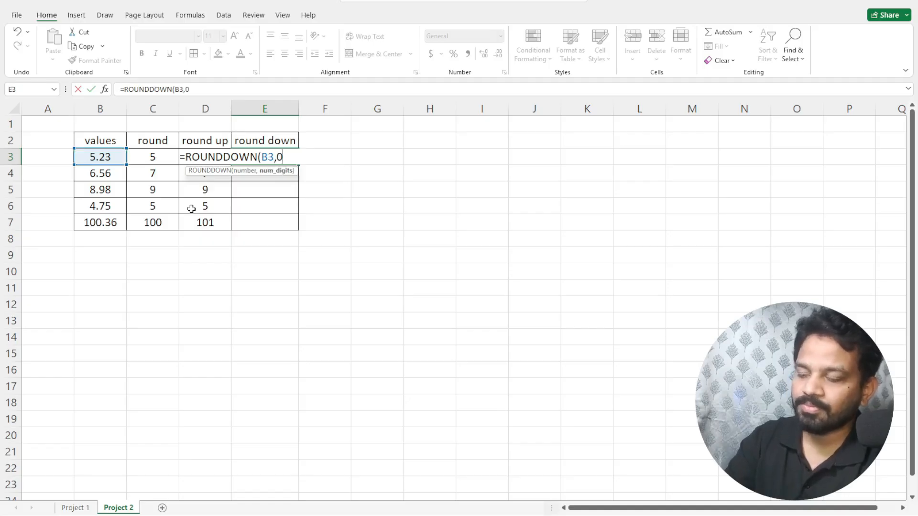
text())
key(Return)
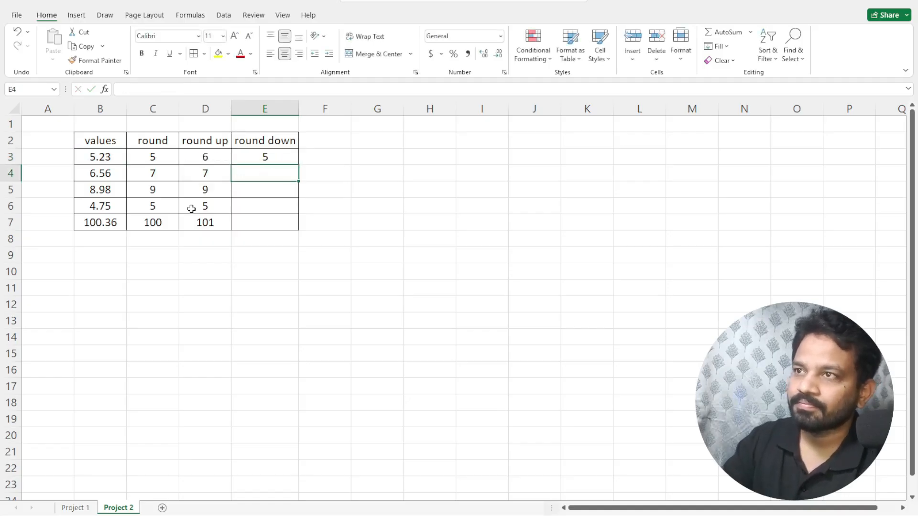
Copy the ROUNDDOWN formula from E3 down through E7 to fill the round down column.
click(262, 158)
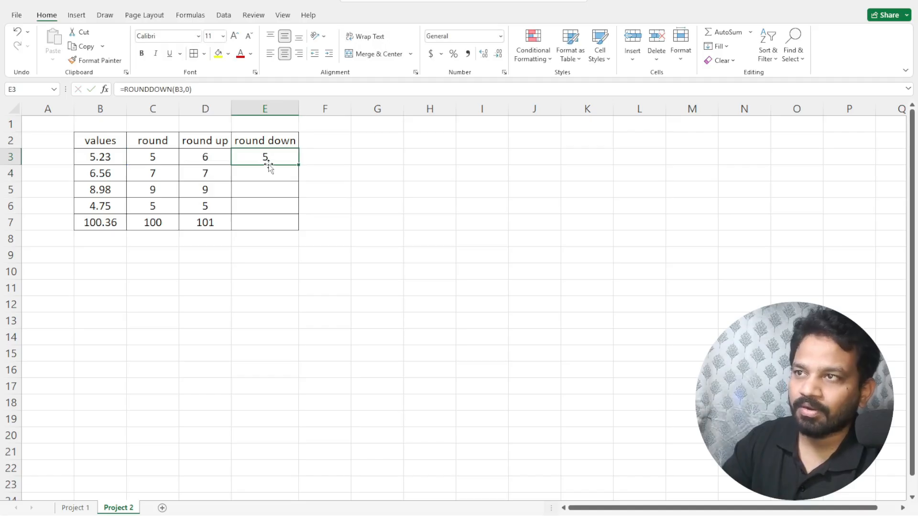
click(119, 175)
click(280, 160)
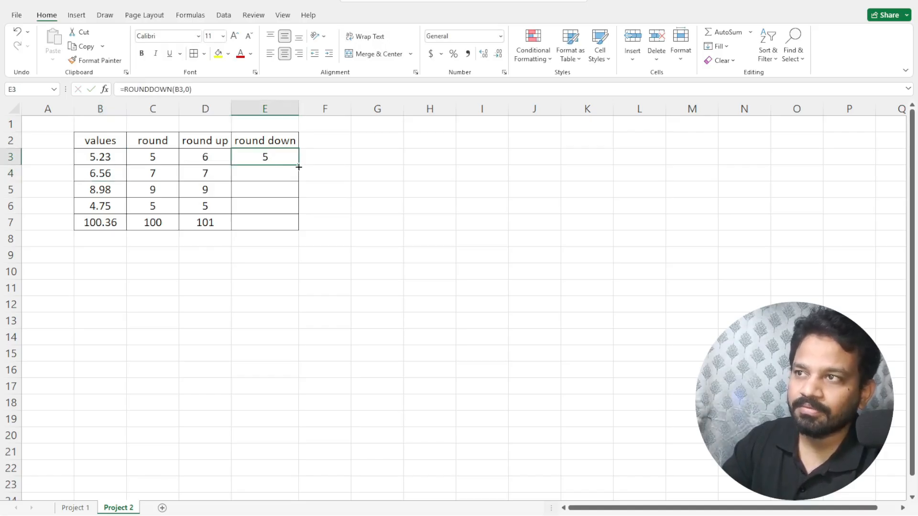
drag(299, 165, 297, 180)
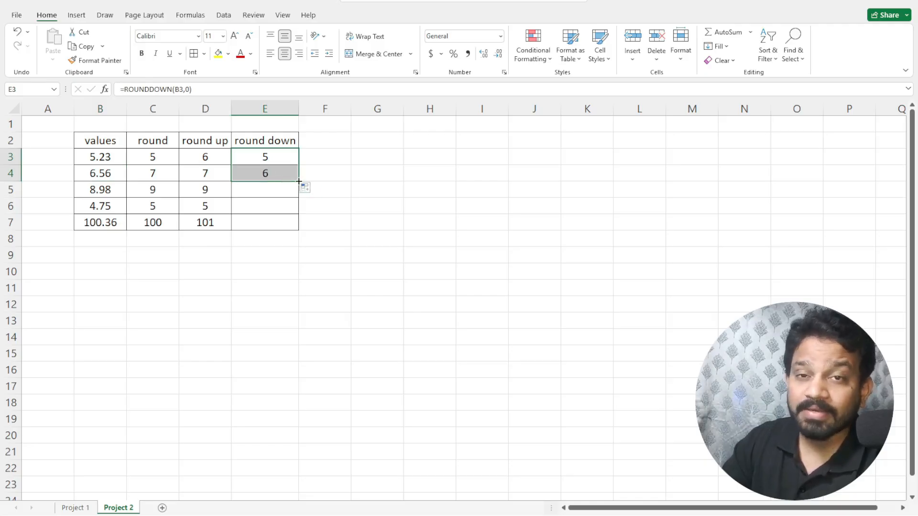
click(157, 195)
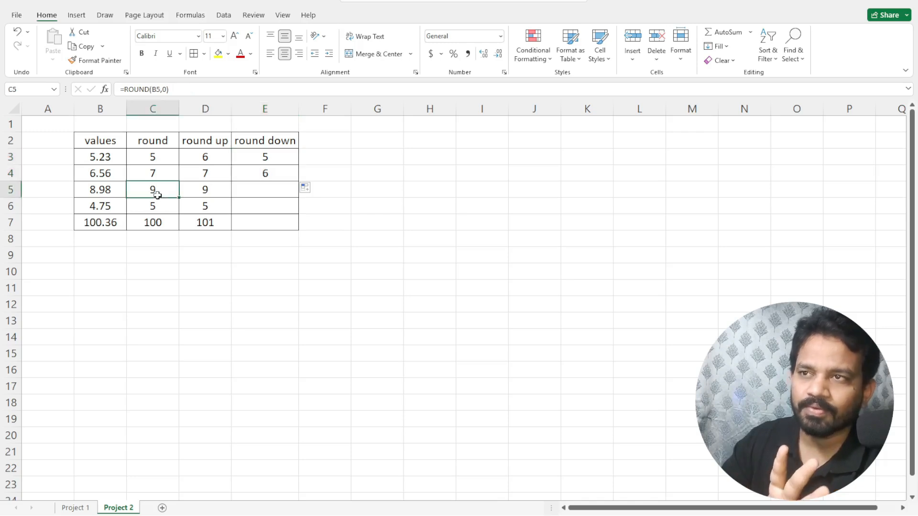
click(291, 173)
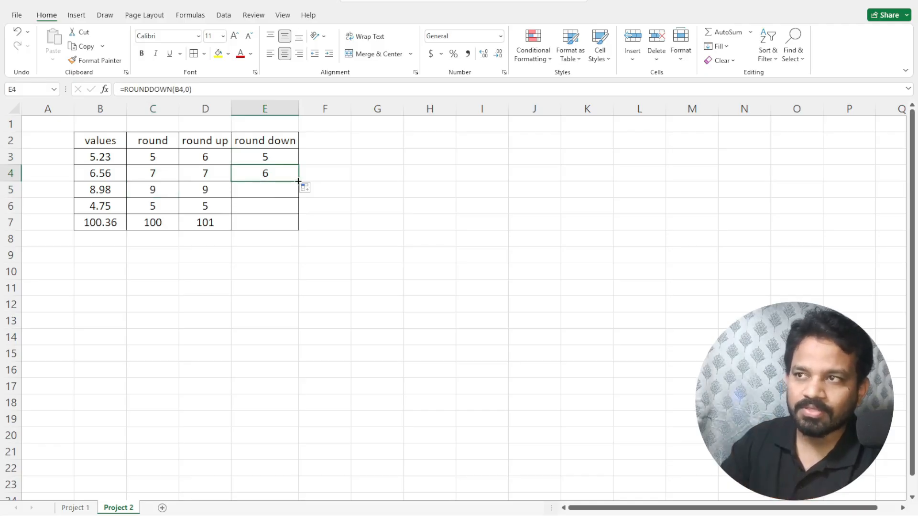
drag(299, 182, 298, 228)
click(311, 262)
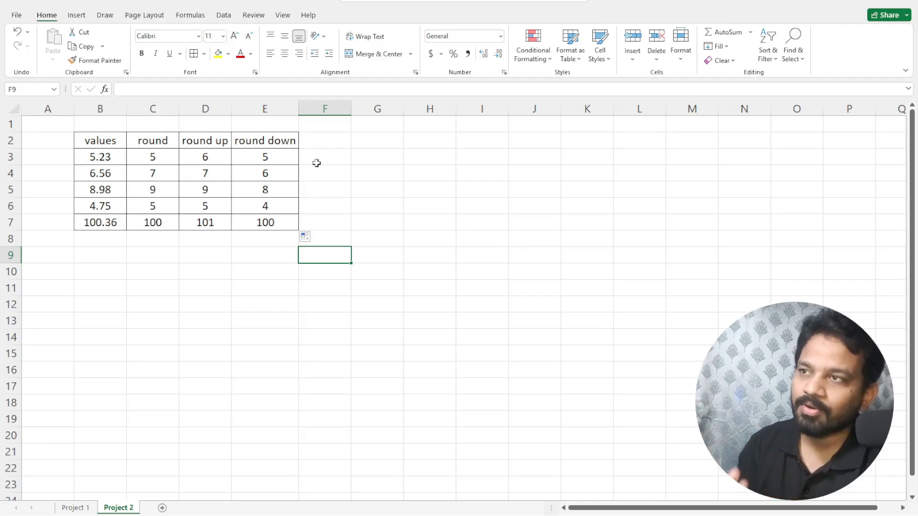
click(279, 304)
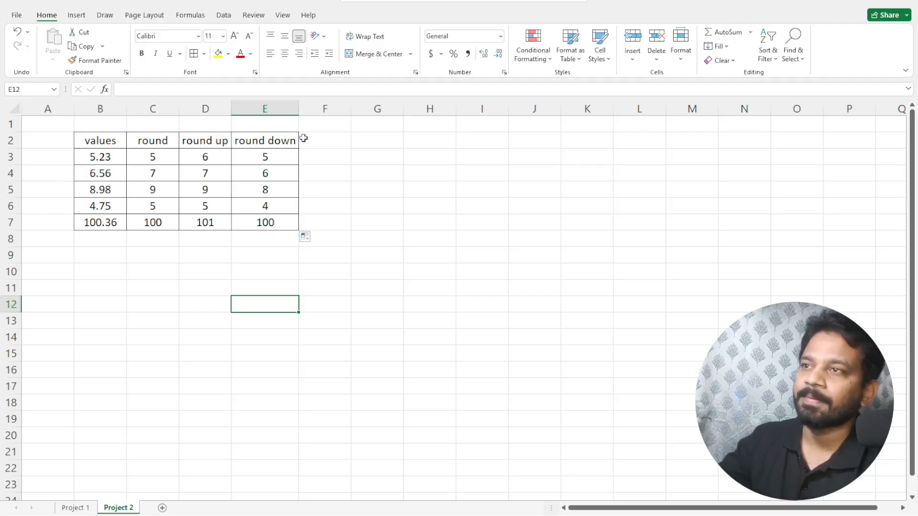
click(361, 212)
Enter one long sentence in F12 that greets everyone, introduces the presenter by full name and ends with "Iam Teaching Excel".
click(334, 309)
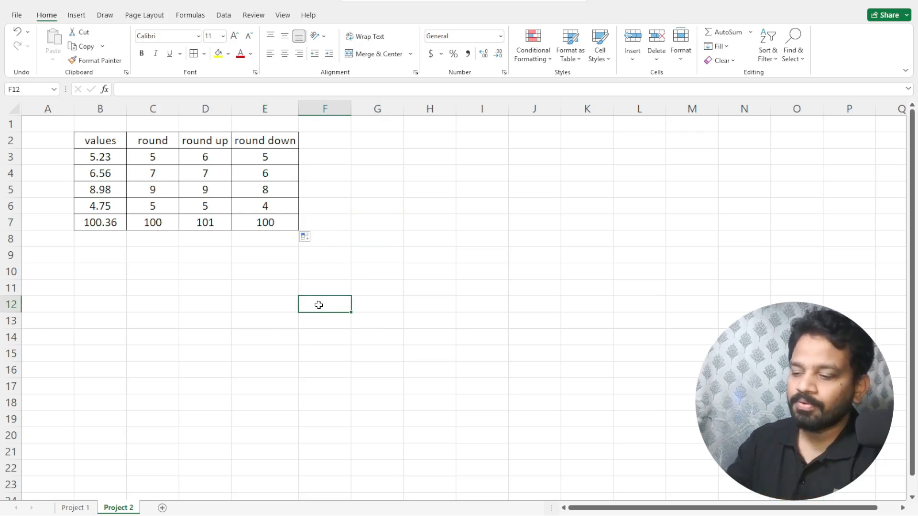
text(Iam)
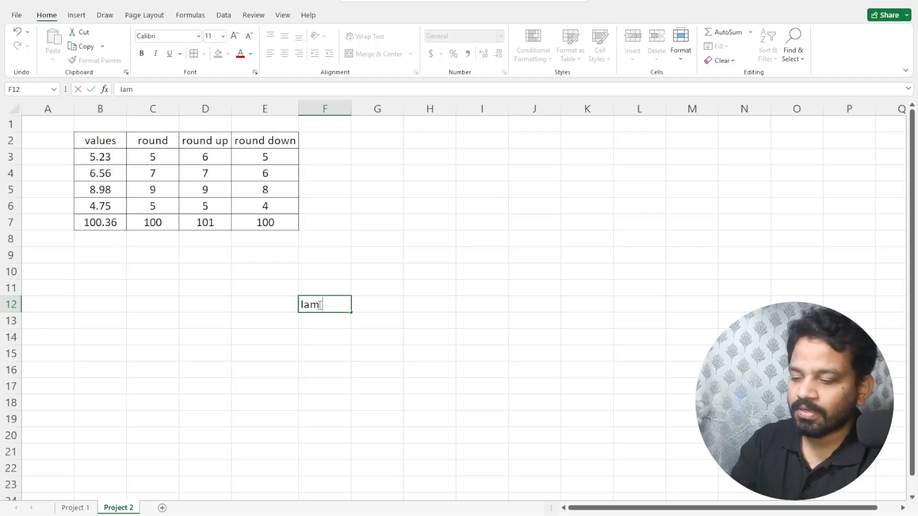
key(BackSpace)
key(BackSpace)
key(BackSpace)
text(Hello All, Iam Mubin Shaik. Iam Teaching Excel)
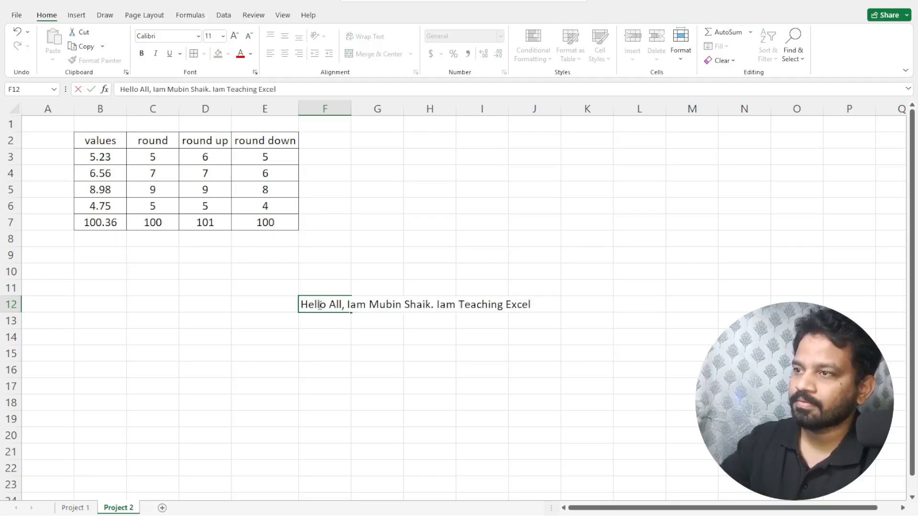
click(324, 341)
Check the full text of F12 and fit column F's width to the sentence.
click(318, 309)
double_click(318, 307)
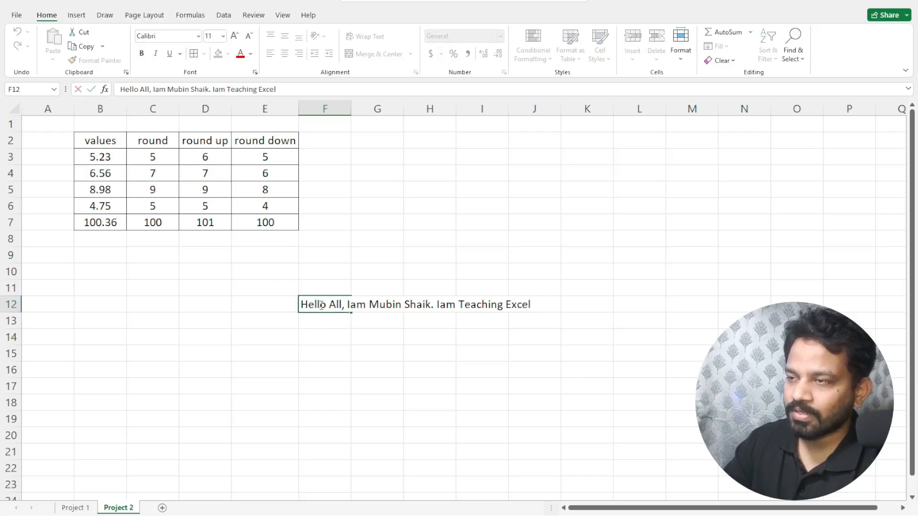
drag(121, 89, 281, 89)
click(297, 283)
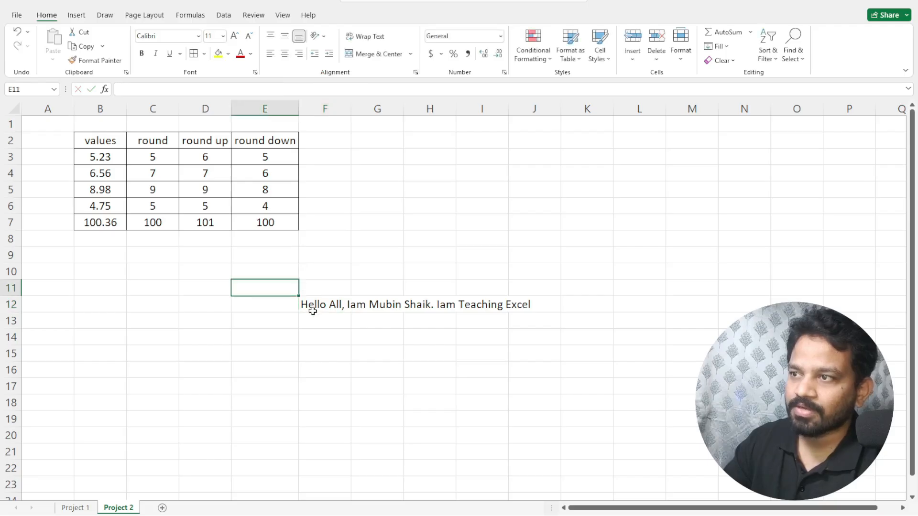
click(324, 306)
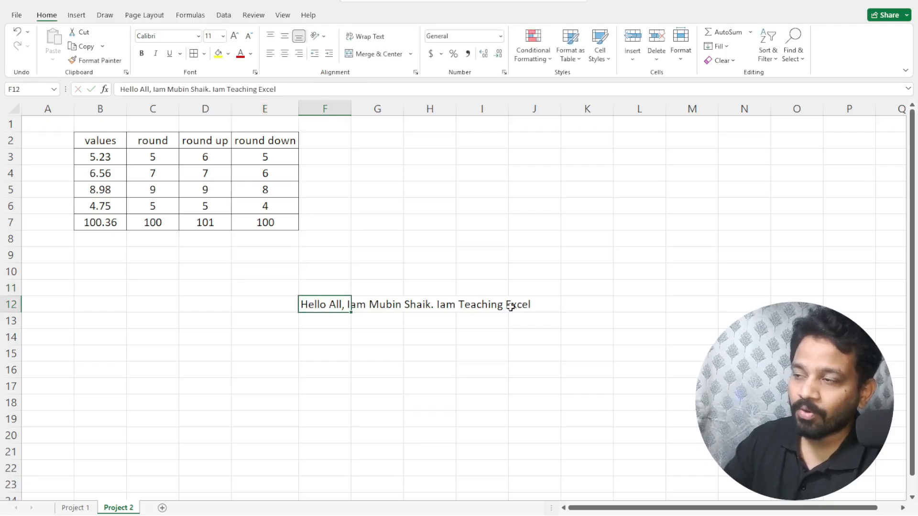
click(346, 342)
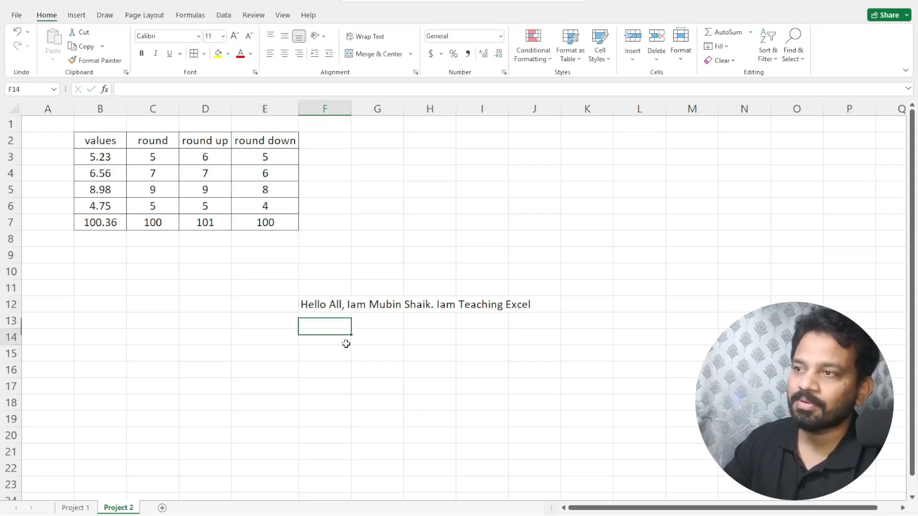
click(329, 306)
double_click(351, 106)
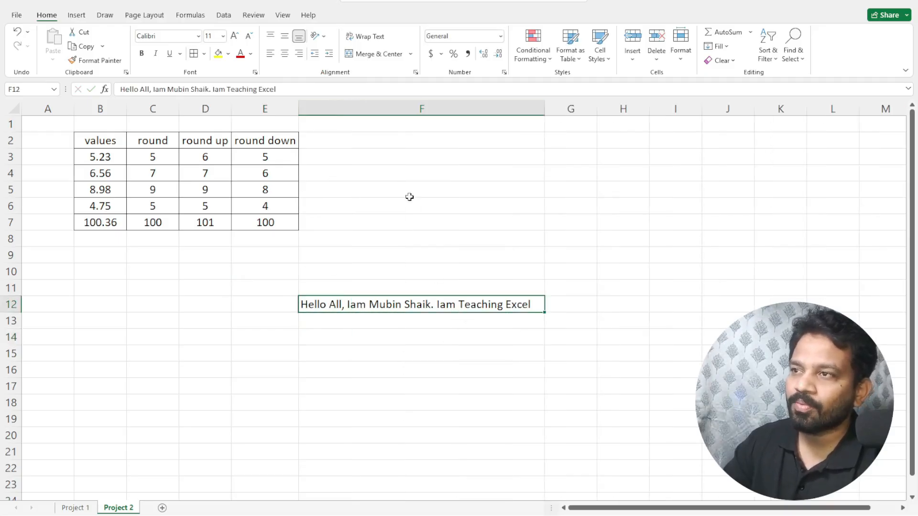
Enter the number 23 in F11, directly above the long sentence.
click(335, 289)
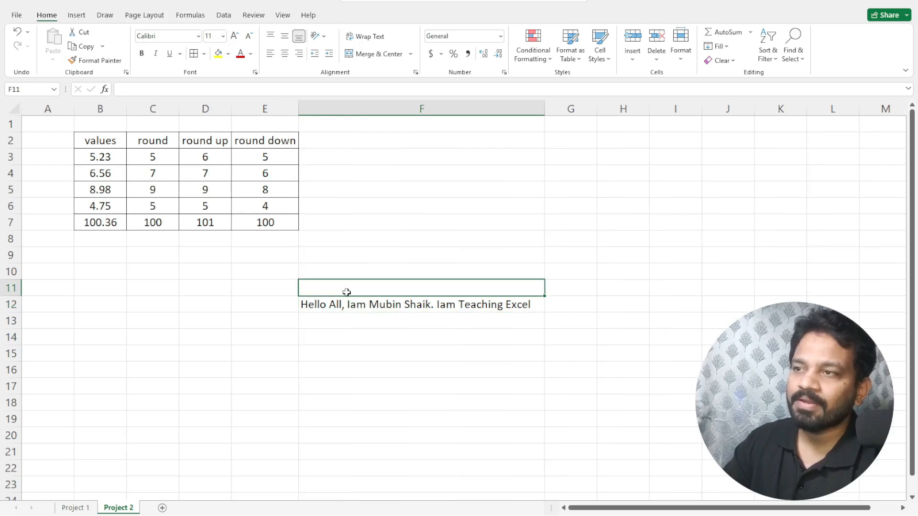
text(23)
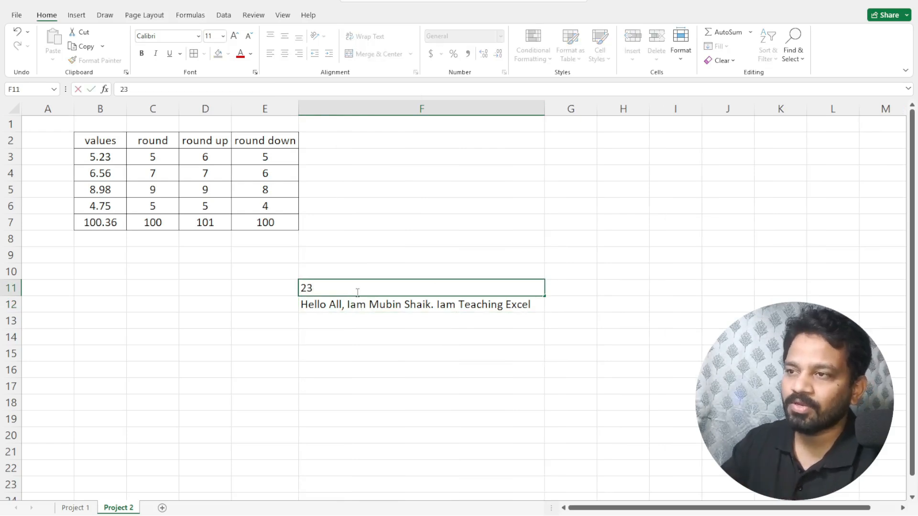
click(331, 271)
click(342, 292)
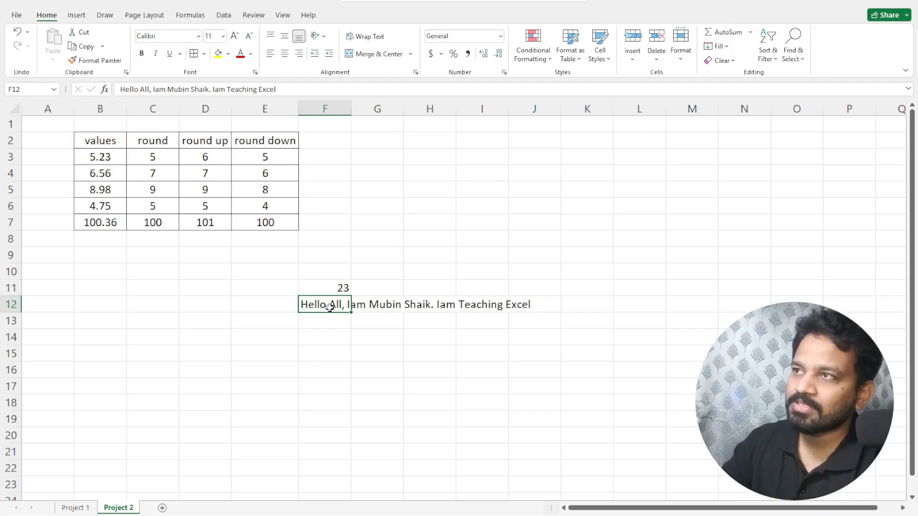
Apply Wrap Text to F12 so the long sentence fits within the narrow column.
click(330, 350)
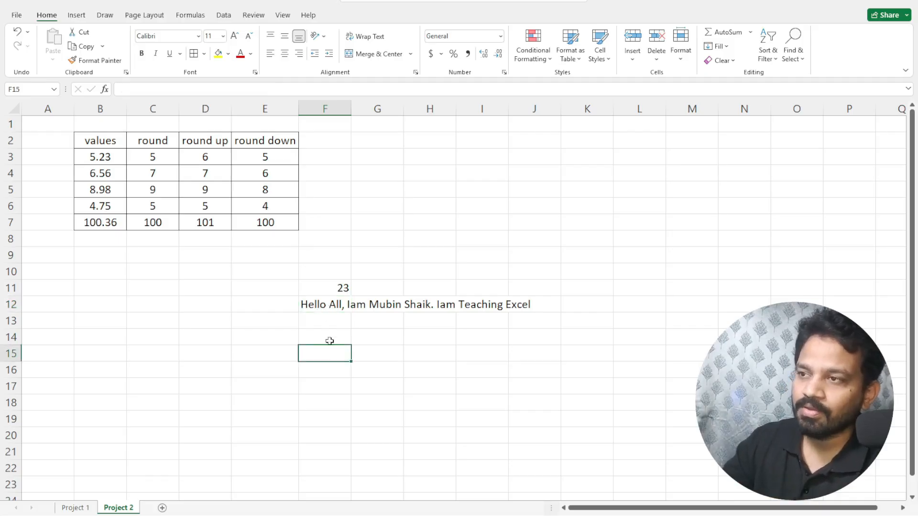
click(325, 308)
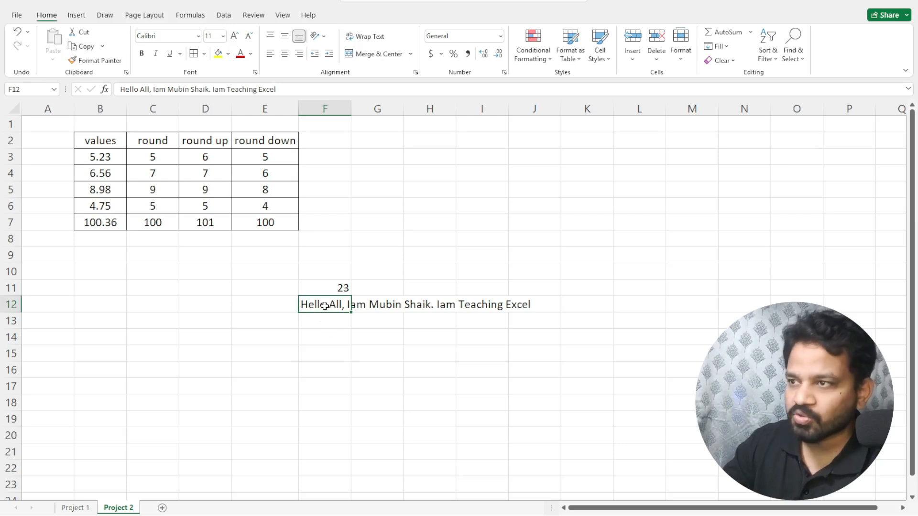
click(370, 40)
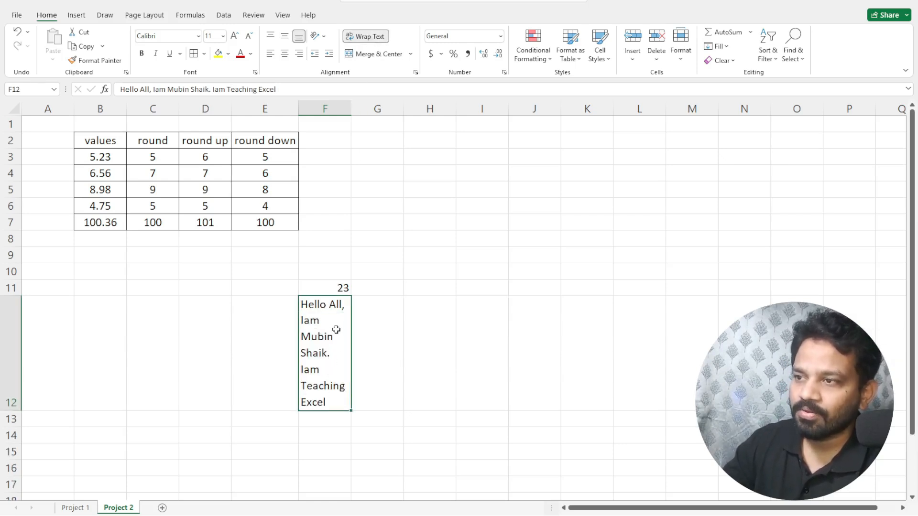